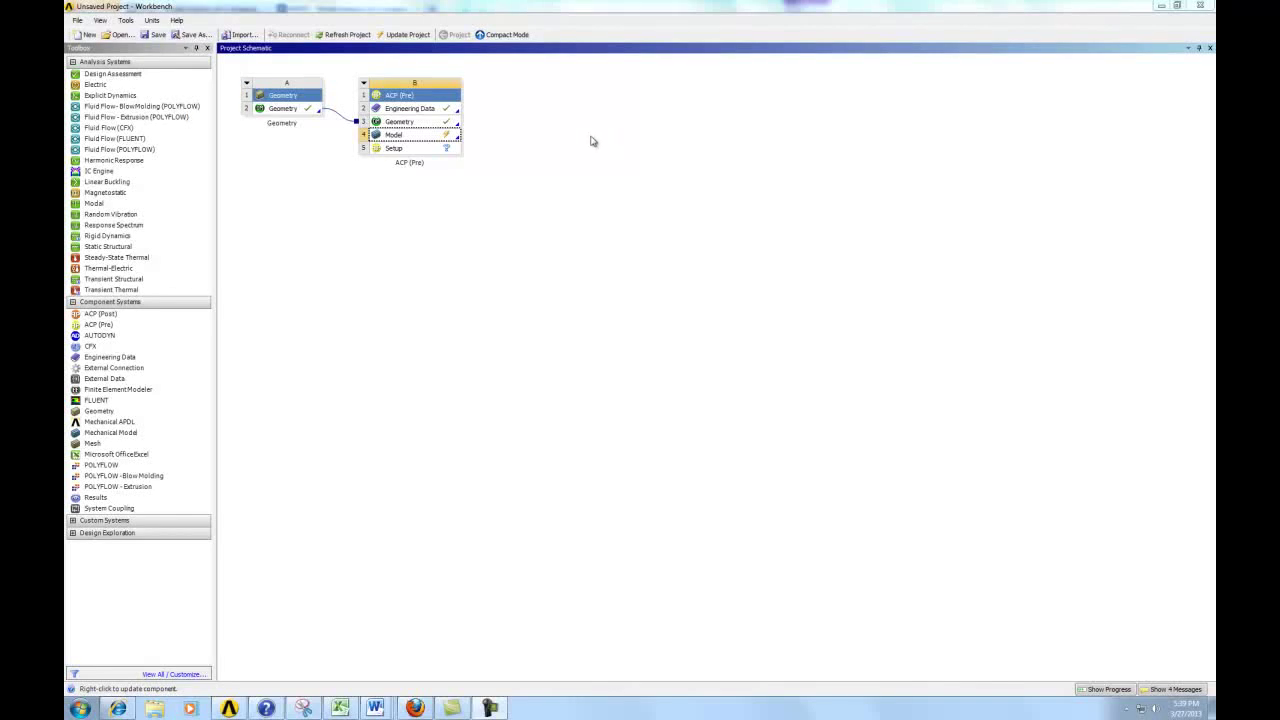
# Step: Open the Model component of the ACP (Pre) system for editing and view the cylindrical surface geometry
pyautogui.click(421, 137)
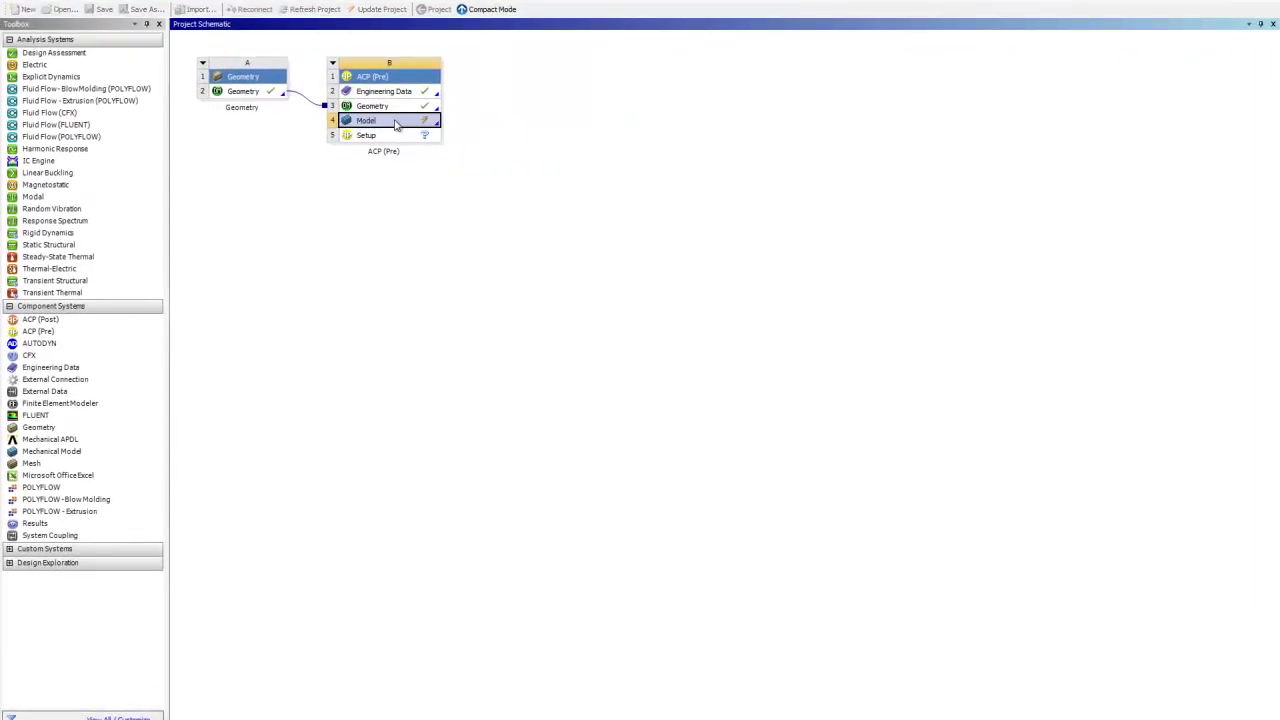
pyautogui.doubleClick(396, 124)
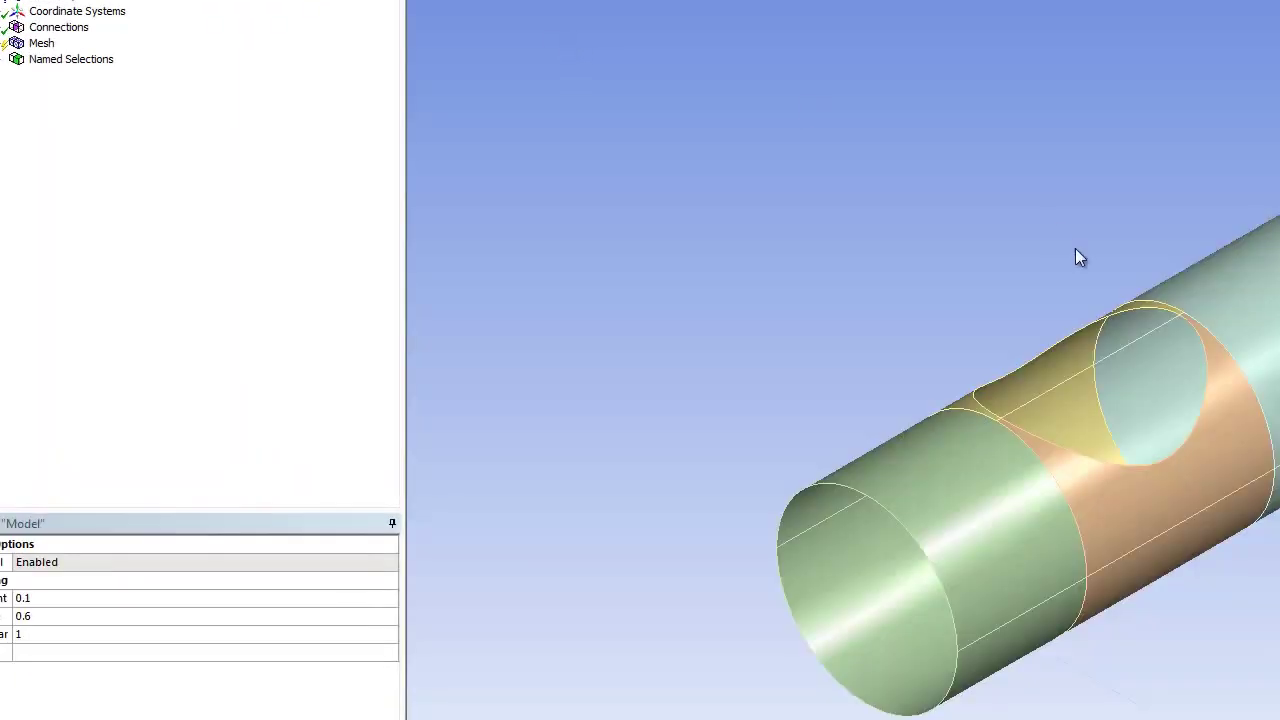
pyautogui.moveTo(1079, 258)
pyautogui.mouseDown(button='middle')
pyautogui.moveTo(1057, 300)
pyautogui.moveTo(1189, 214)
pyautogui.moveTo(1121, 341)
pyautogui.moveTo(1089, 271)
pyautogui.mouseUp(button='middle')
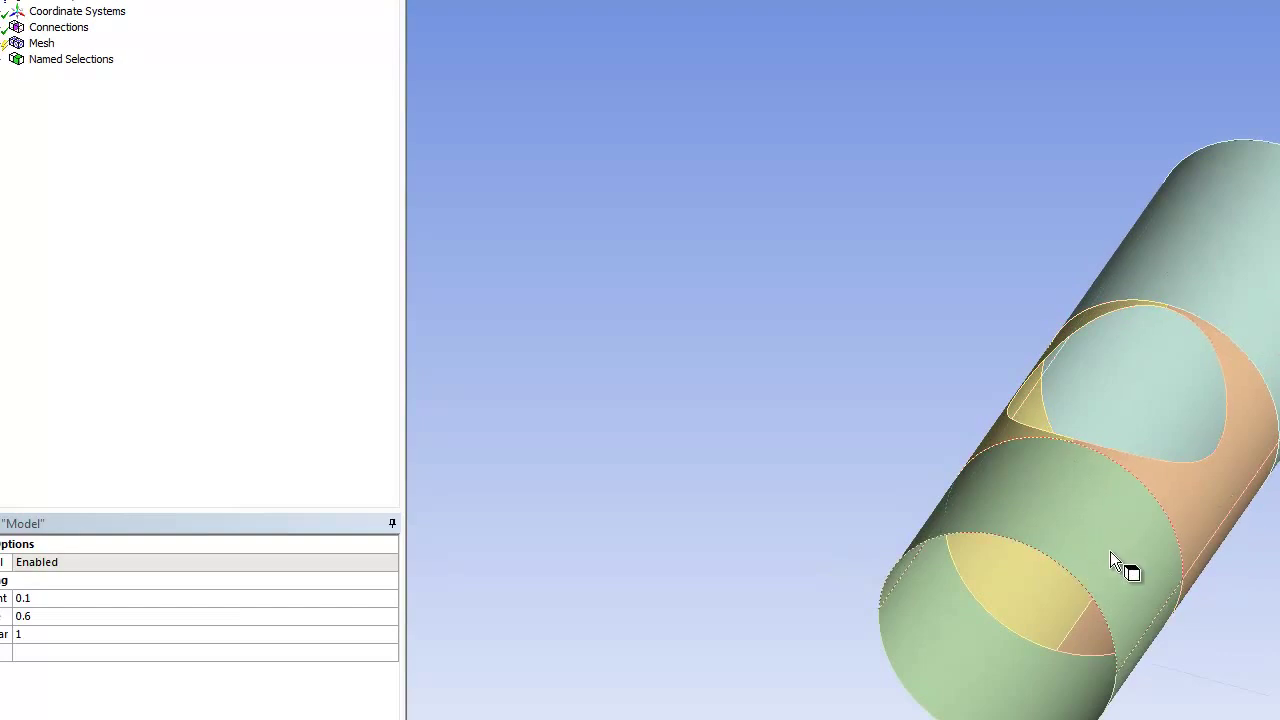
pyautogui.click(1096, 508)
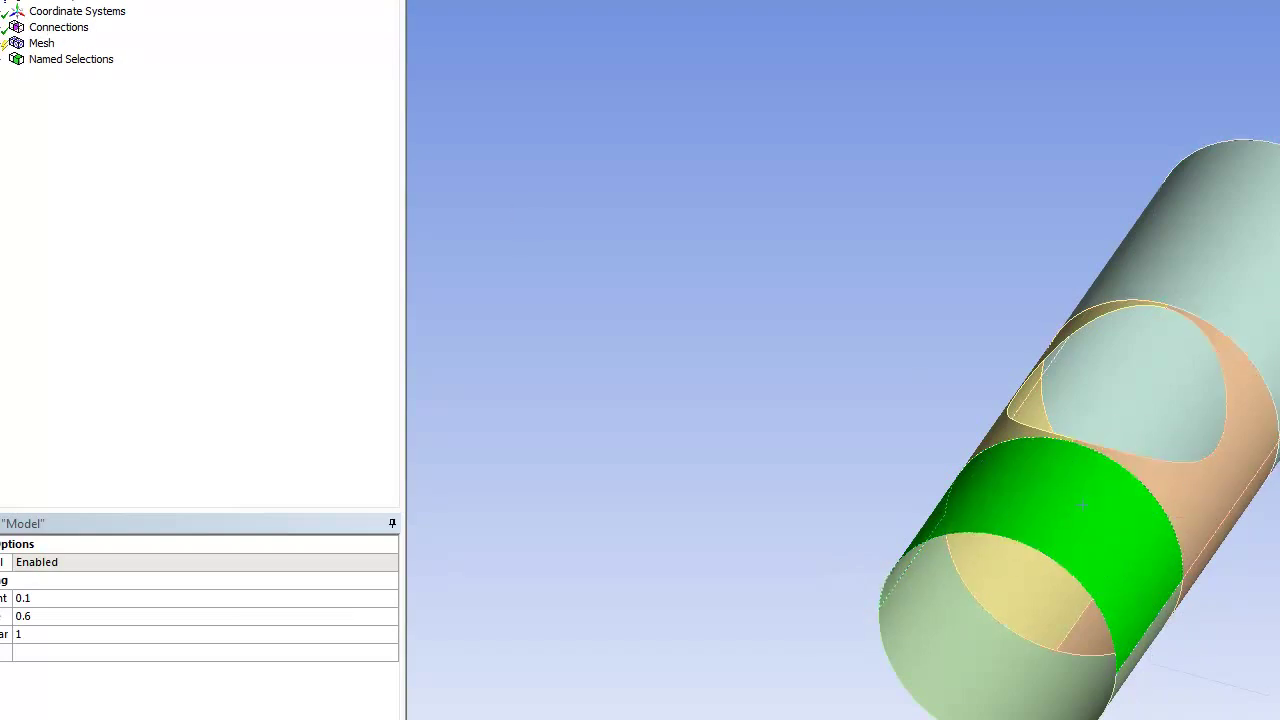
pyautogui.scroll(1, 24, 30)
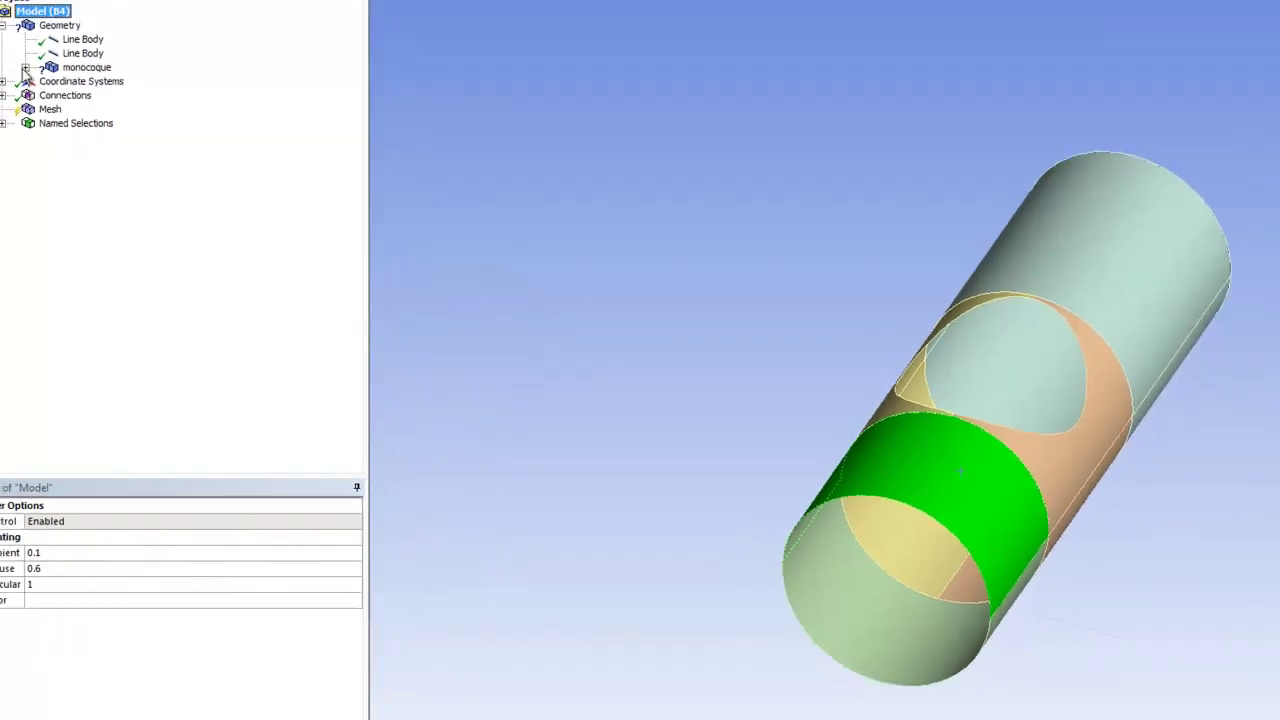
# Step: Show the details of the monocoque's first surface body and switch the units to U.S. Customary (in, lbm, lbf, °F, s, V, A)
pyautogui.click(13, 40)
pyautogui.click(112, 117)
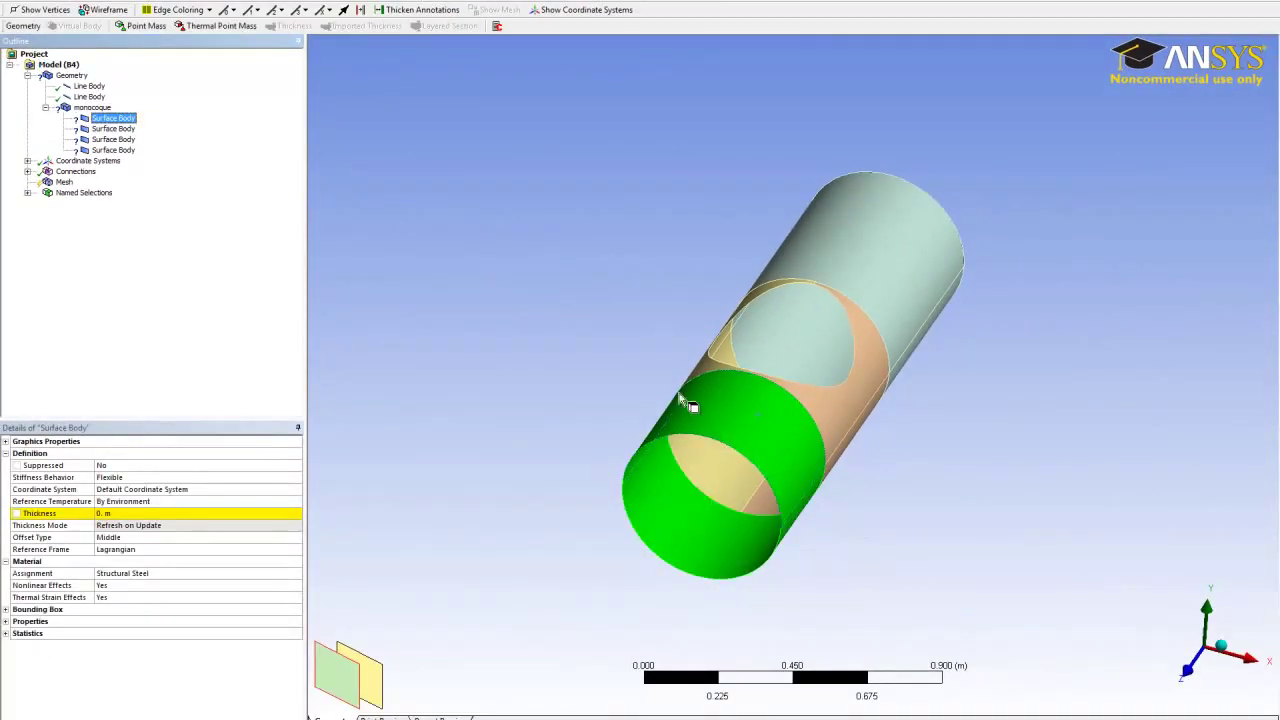
pyautogui.moveTo(741, 393); pyautogui.dragTo(760, 400, button='middle')
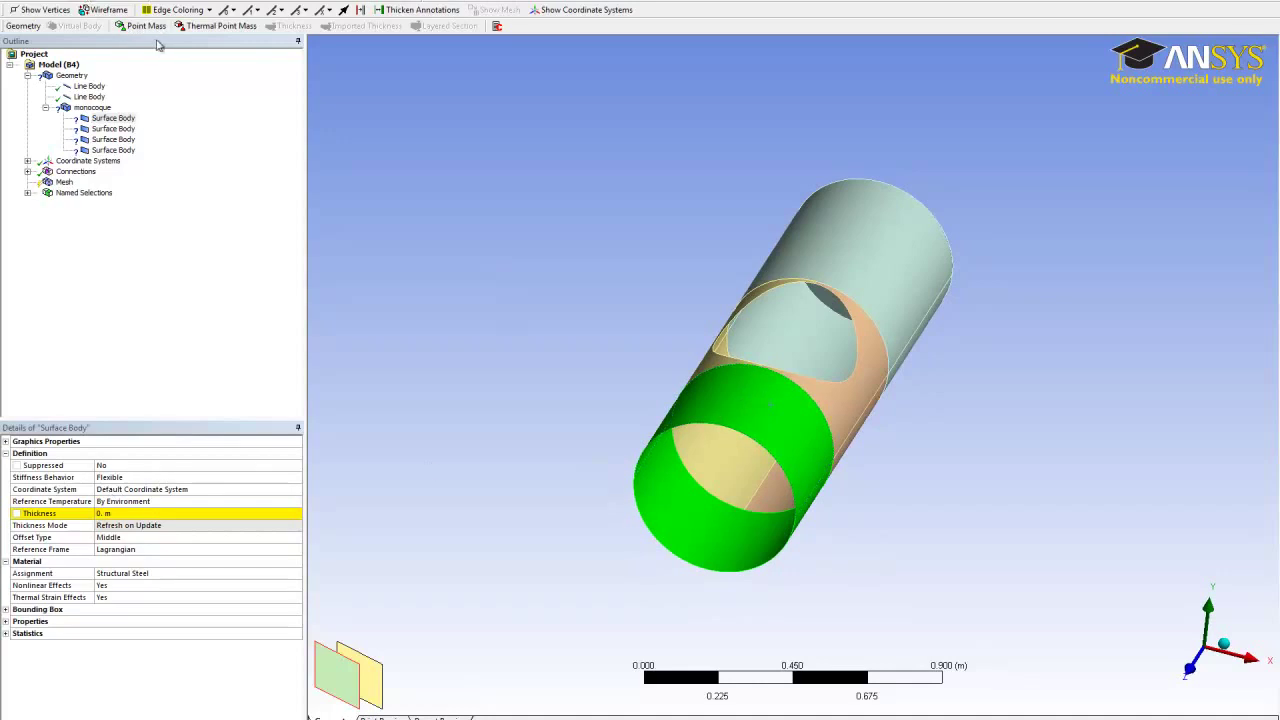
pyautogui.click(87, 5)
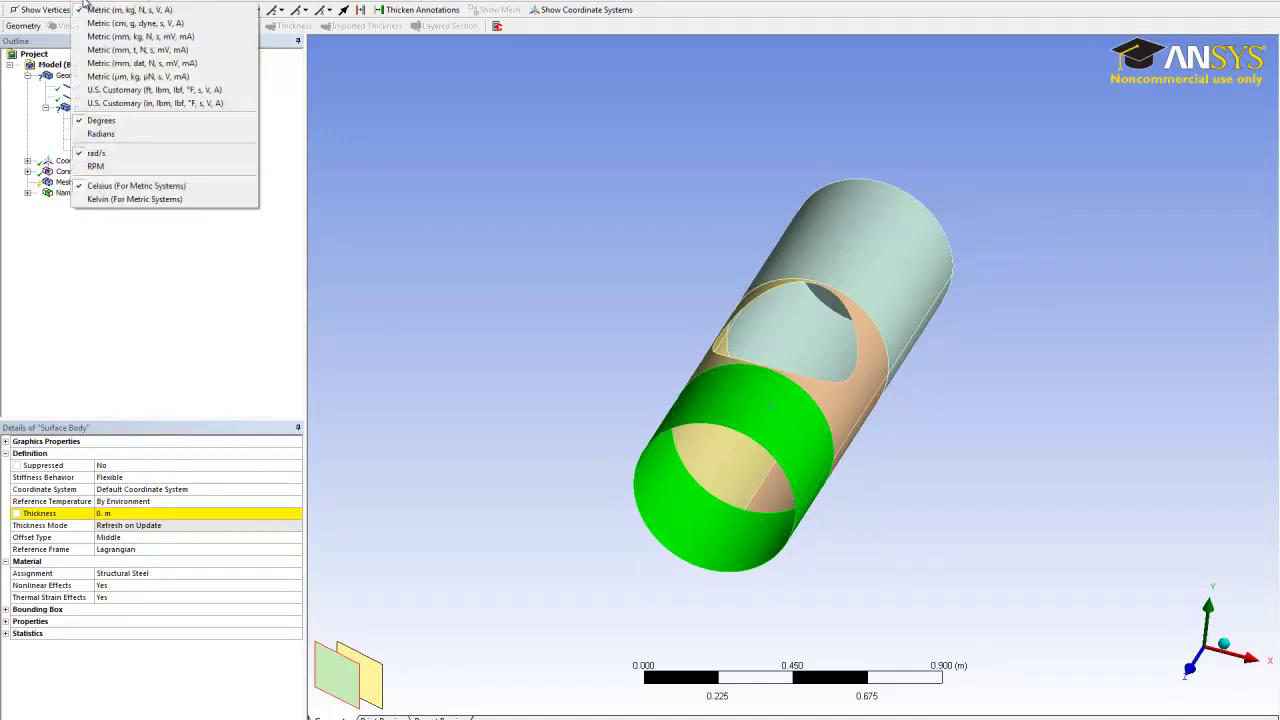
pyautogui.click(131, 104)
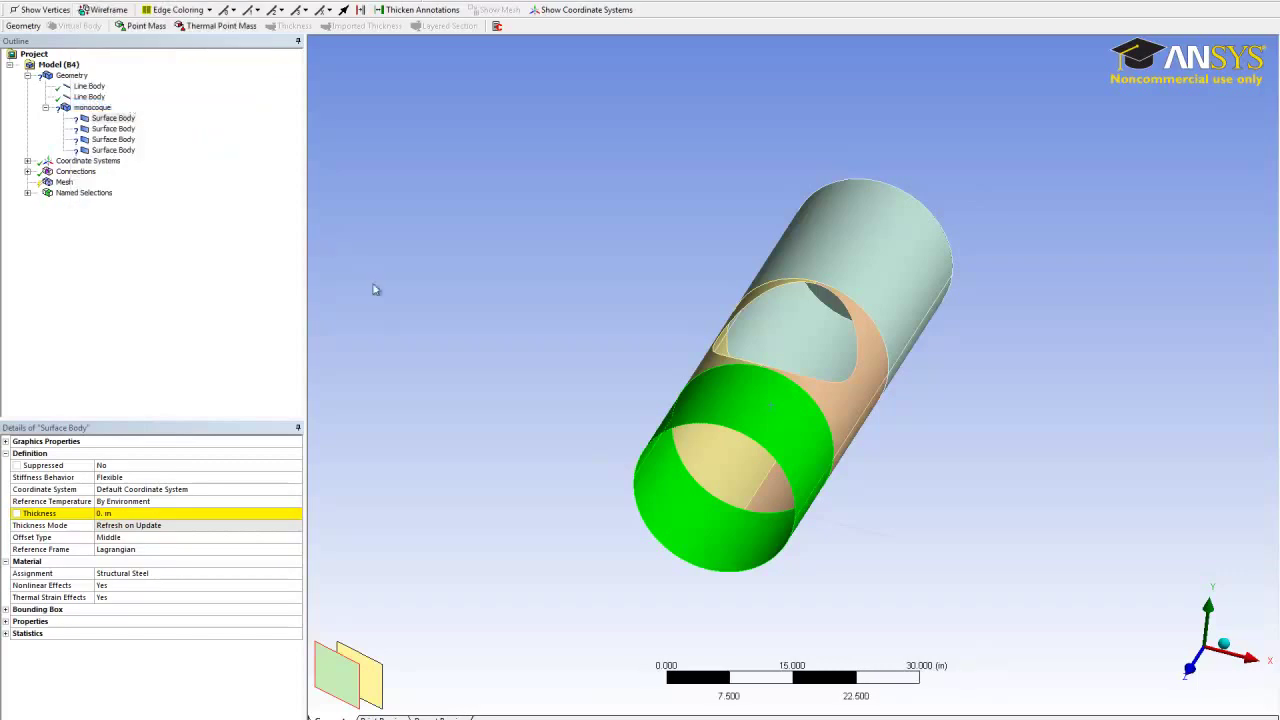
# Step: Set the thickness of all four monocoque surface bodies to 0.1 in
pyautogui.click(108, 514)
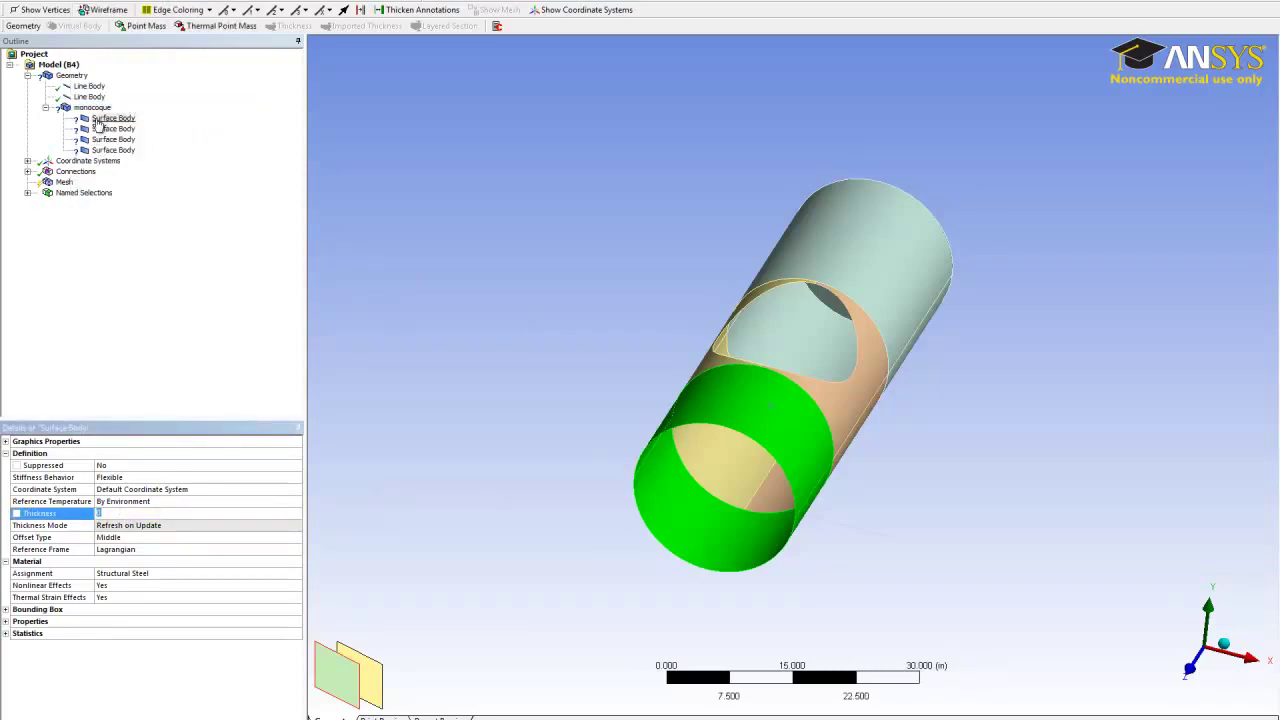
pyautogui.click(113, 150)
pyautogui.keyDown('shift'); pyautogui.click(113, 129); pyautogui.keyUp('shift')
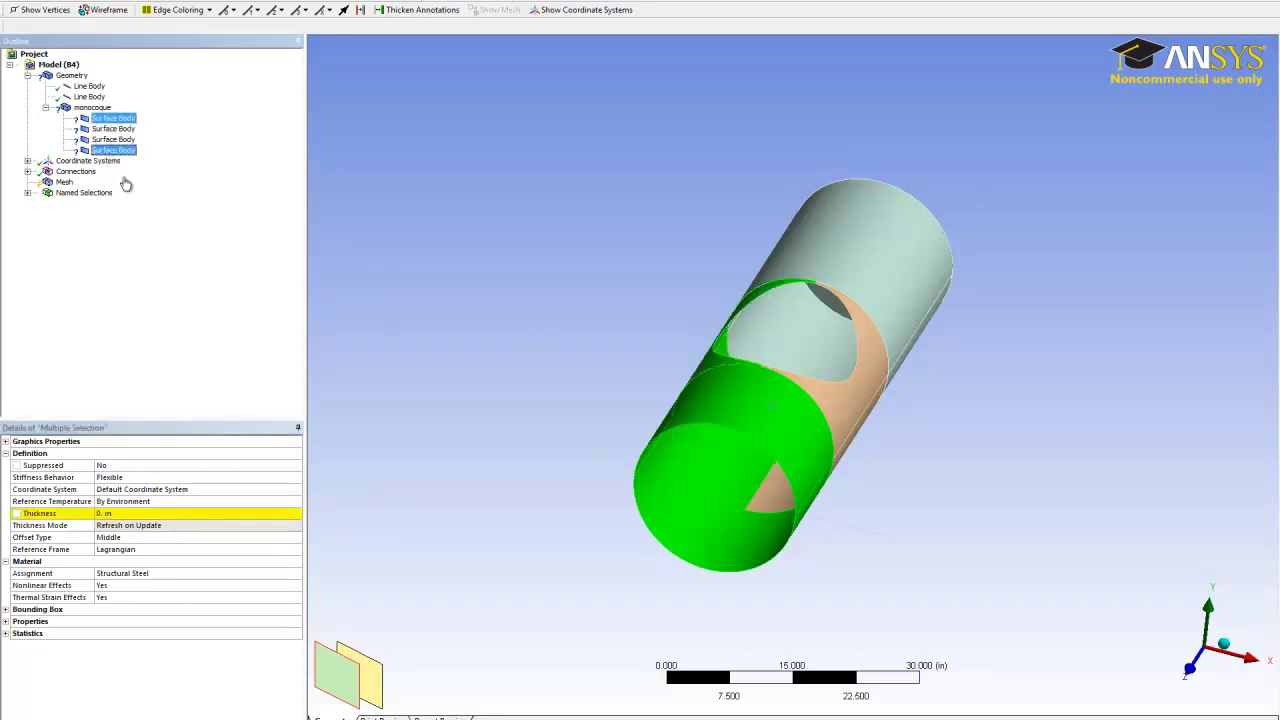
pyautogui.keyDown('shift'); pyautogui.click(113, 118); pyautogui.keyUp('shift')
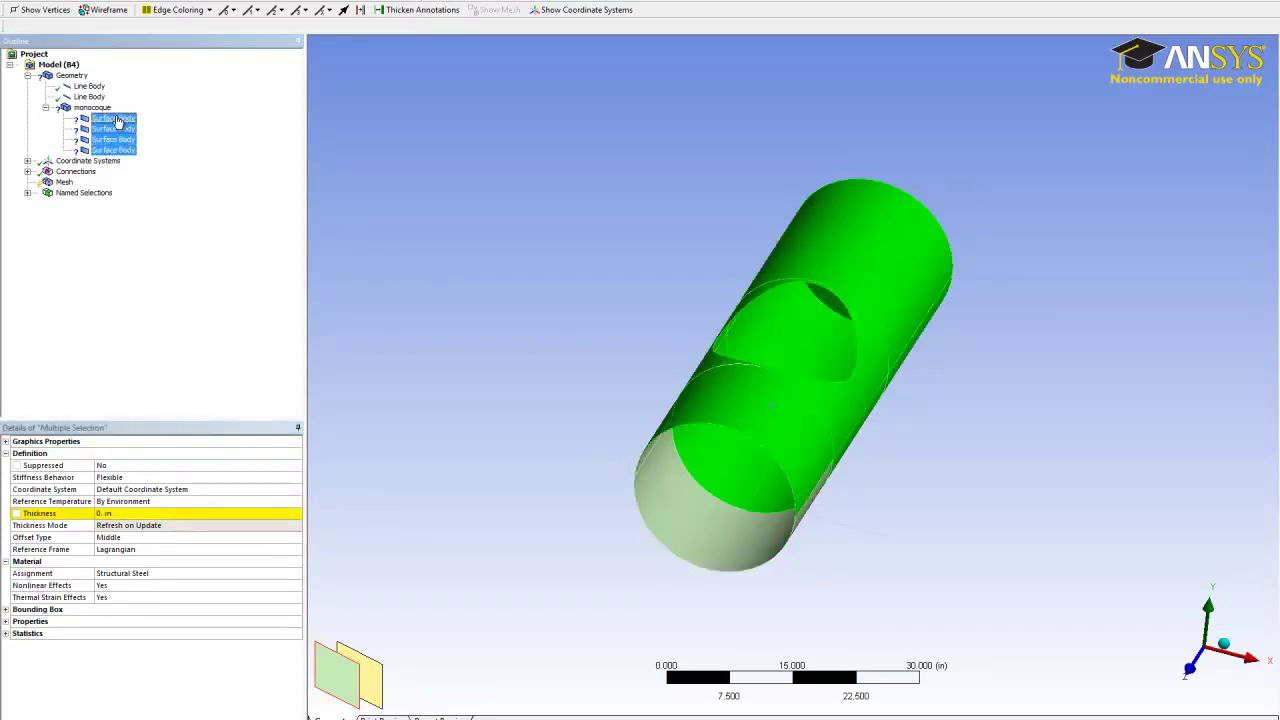
pyautogui.click(113, 514)
pyautogui.write('0.1')
pyautogui.press('Return')
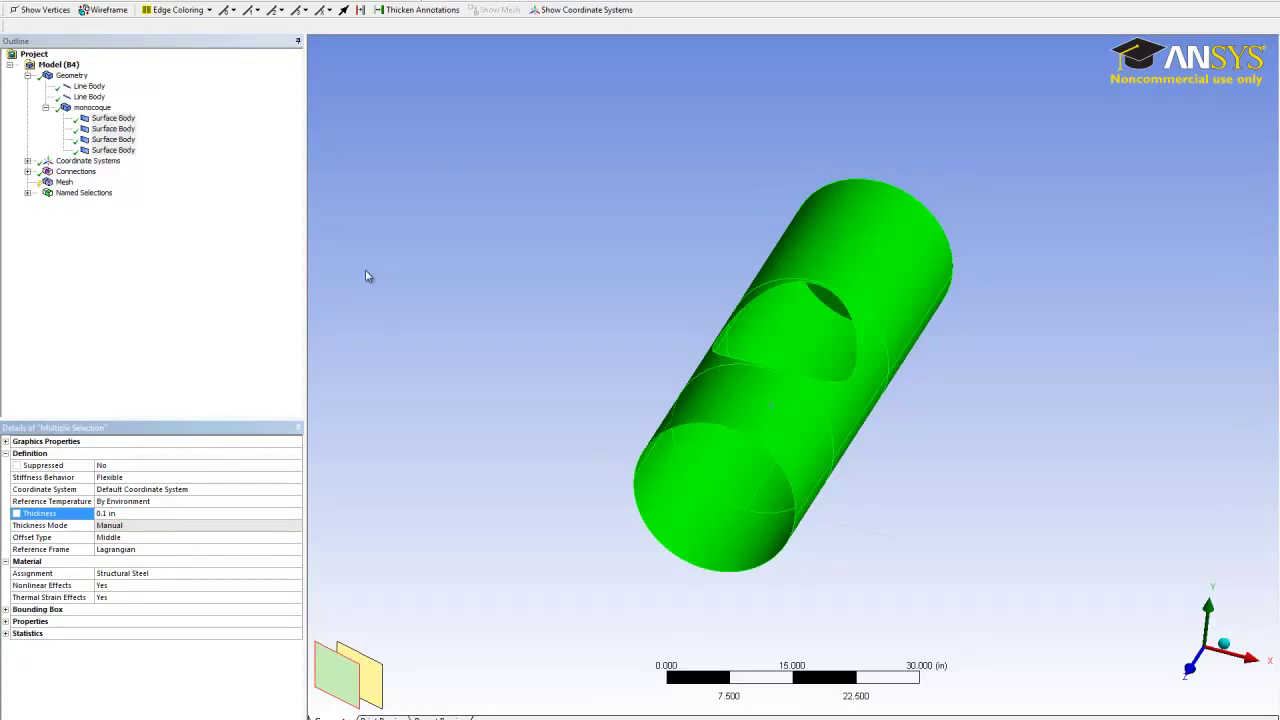
# Step: Generate the mesh with the default settings and inspect it around the tube and its opening
pyautogui.moveTo(660, 386); pyautogui.dragTo(765, 290, button='middle')
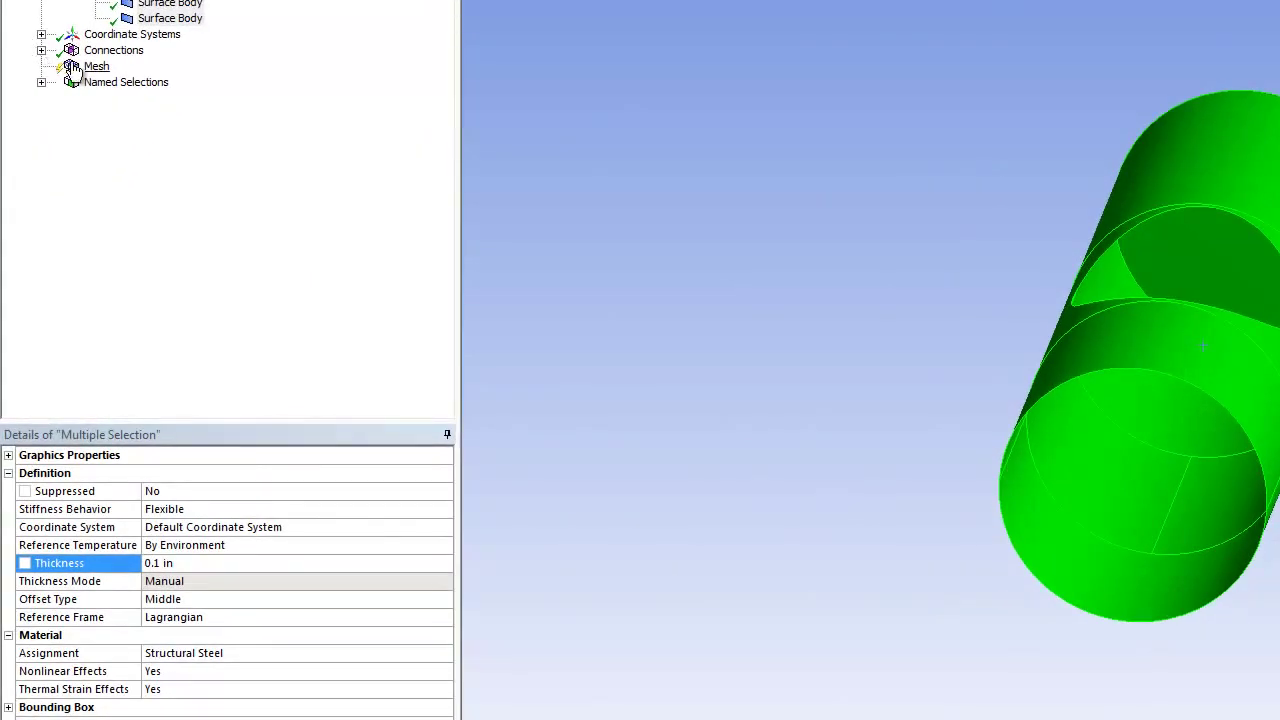
pyautogui.click(74, 66)
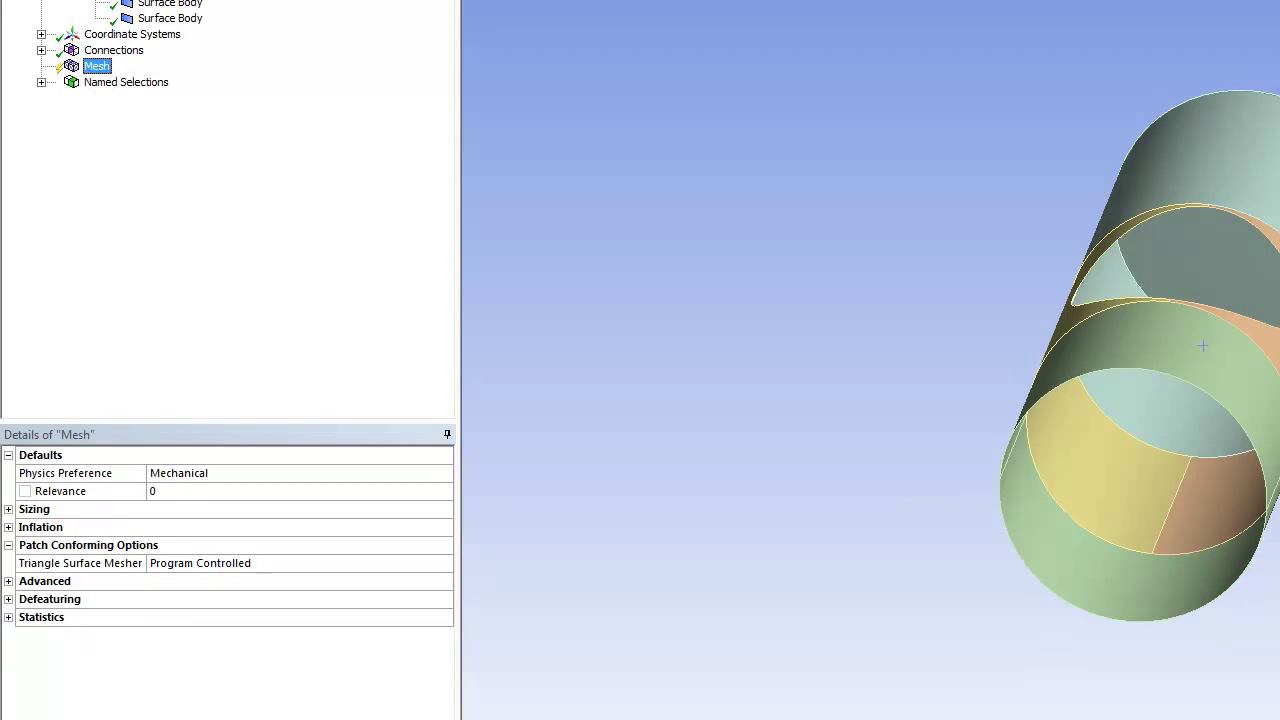
pyautogui.rightClick(99, 66)
pyautogui.click(165, 134)
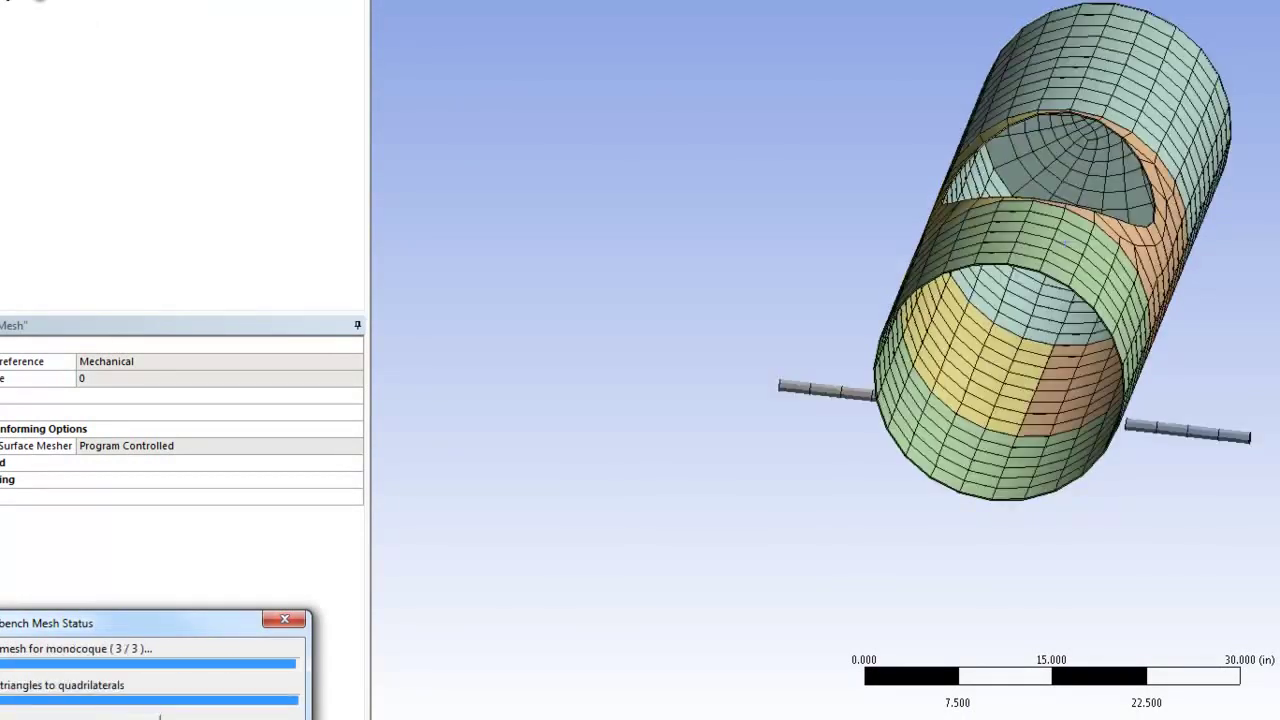
pyautogui.rightClick(38, 1)
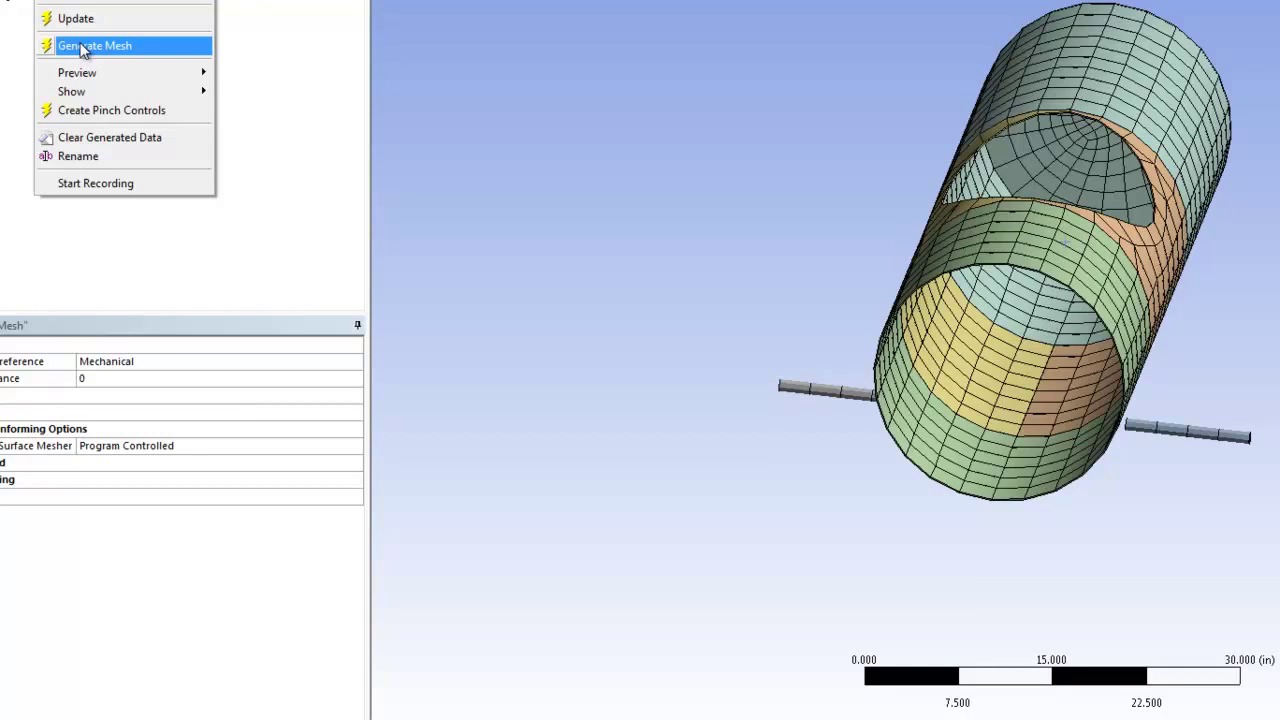
pyautogui.click(844, 178)
pyautogui.moveTo(844, 178); pyautogui.dragTo(1060, 160, button='middle')
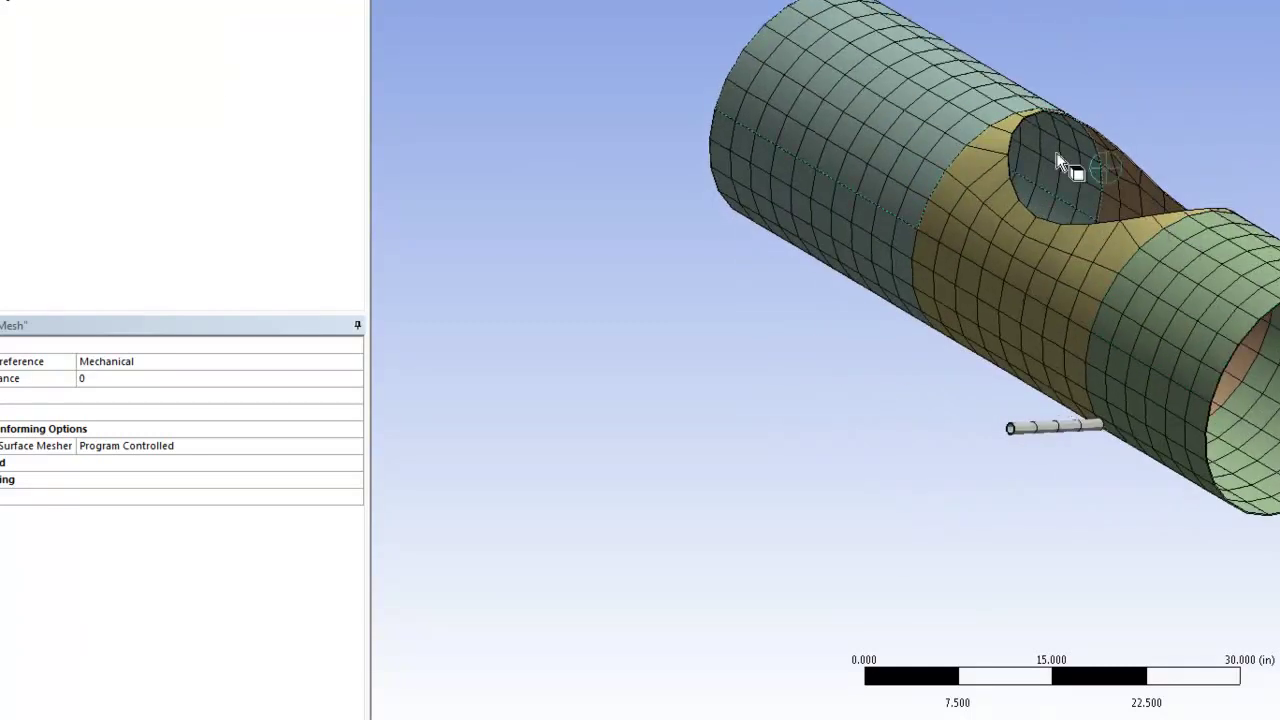
pyautogui.moveTo(1097, 350); pyautogui.dragTo(1100, 280, button='middle')
# Step: Add a mesh refinement scoped to all faces of the model and set its refinement level to 2
pyautogui.rightClick(30, 2)
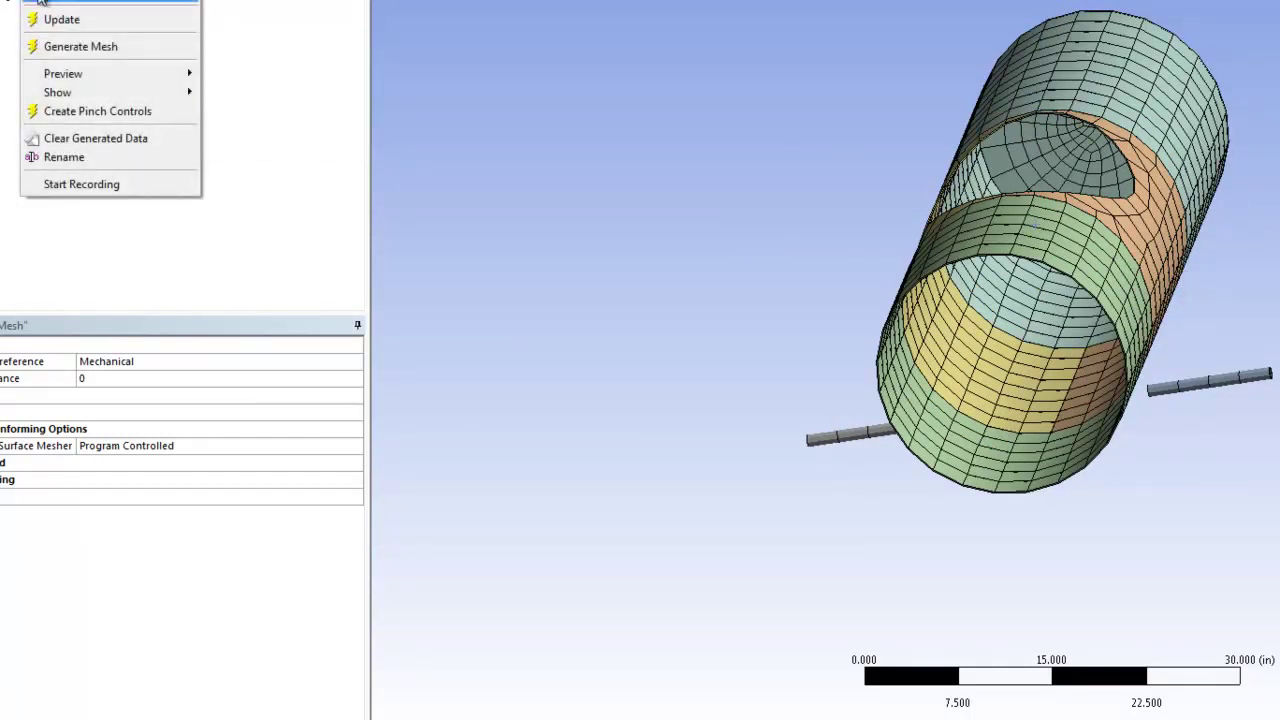
pyautogui.moveTo(47, 3)
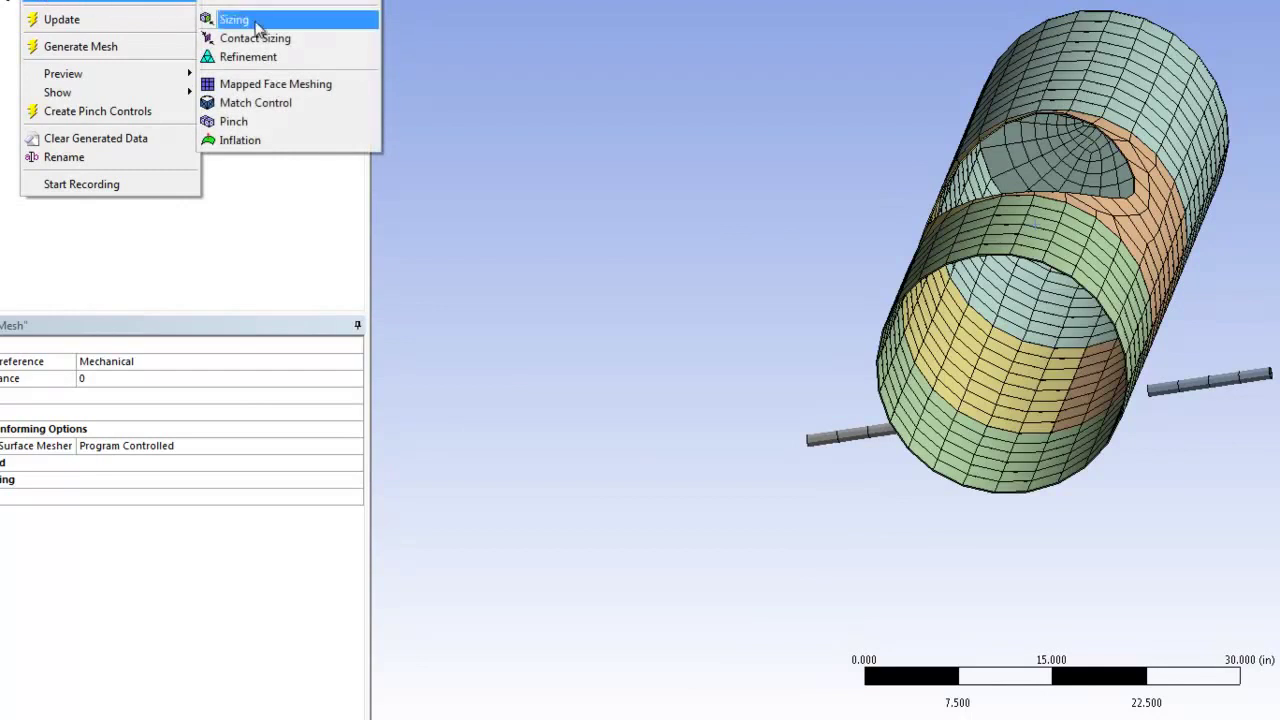
pyautogui.click(258, 58)
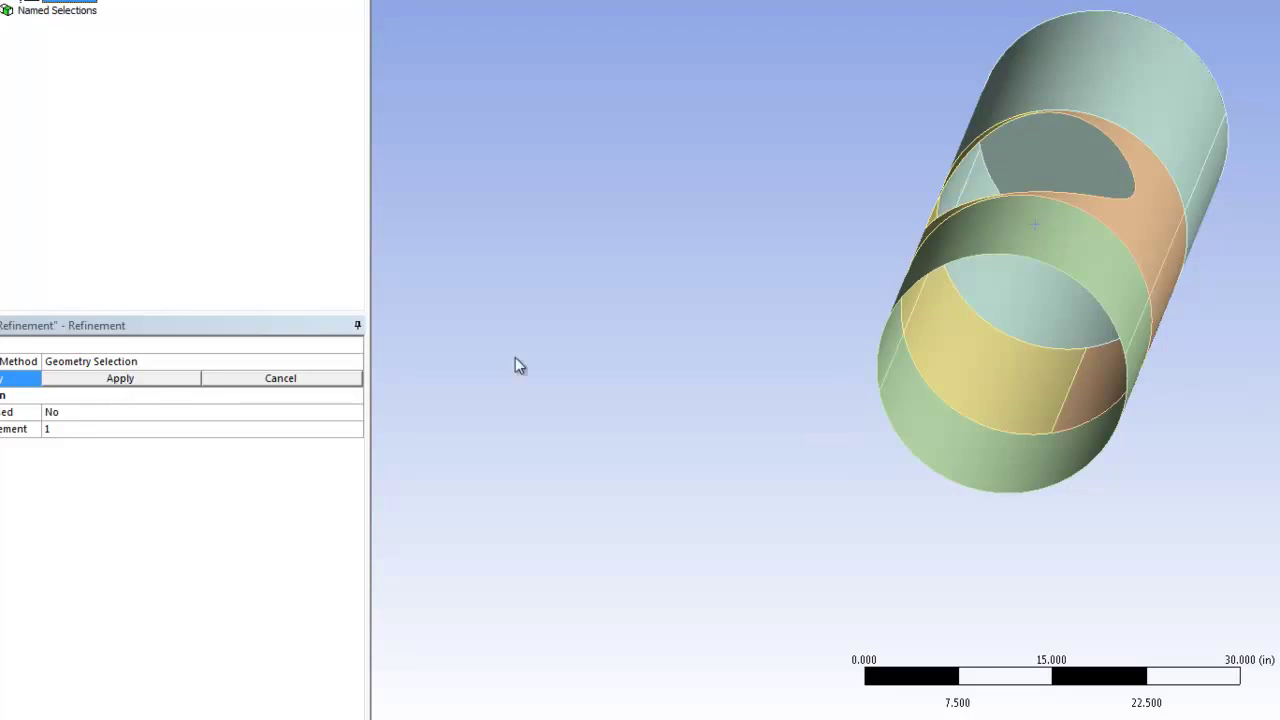
pyautogui.rightClick(901, 270)
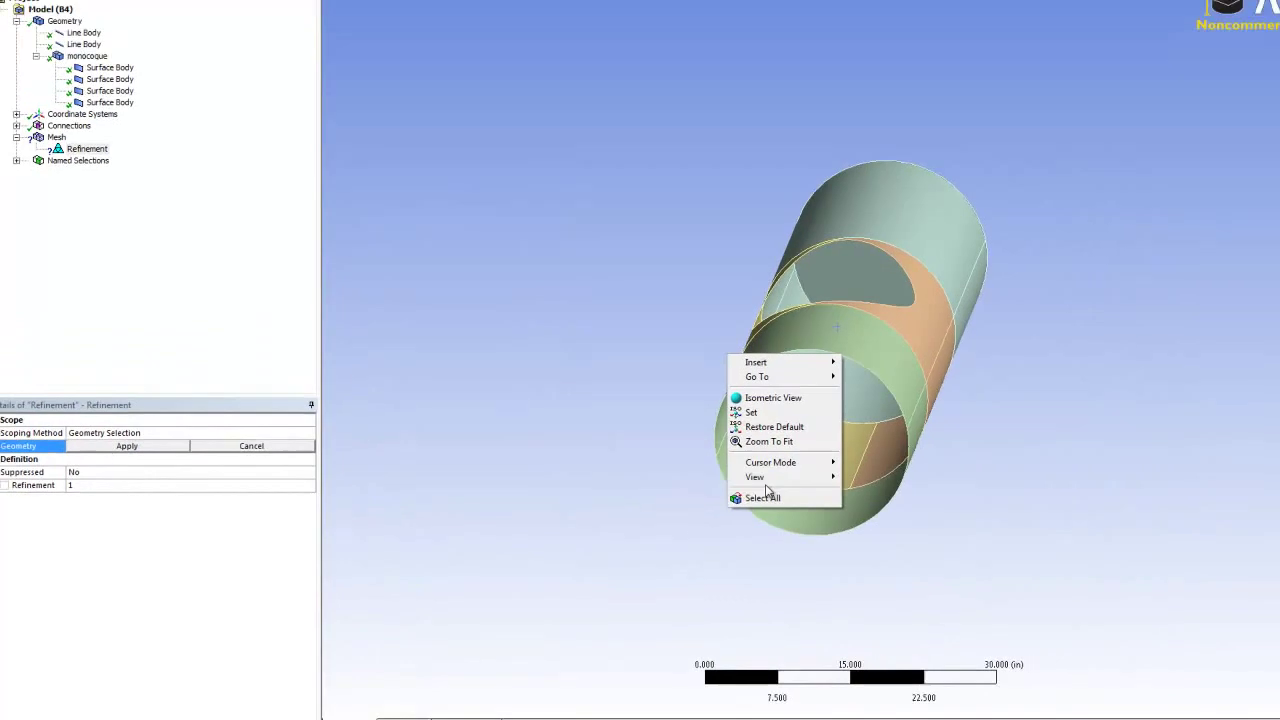
pyautogui.click(939, 445)
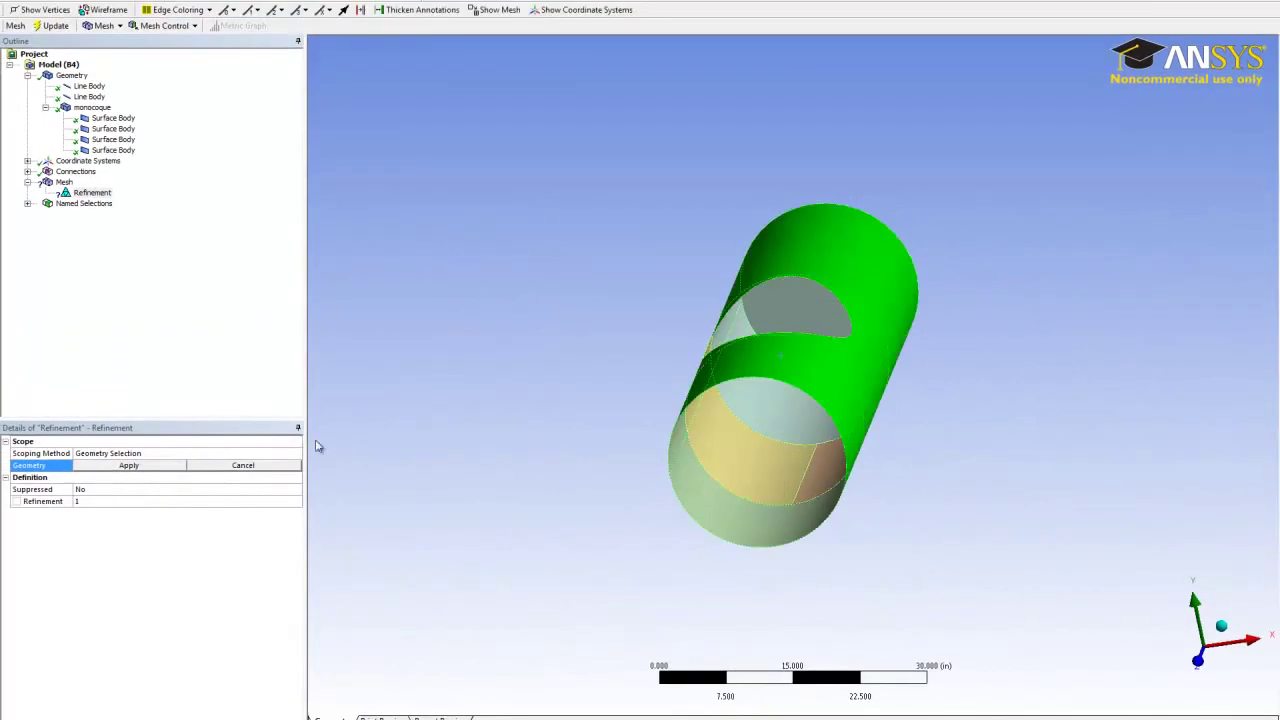
pyautogui.click(168, 467)
pyautogui.click(88, 502)
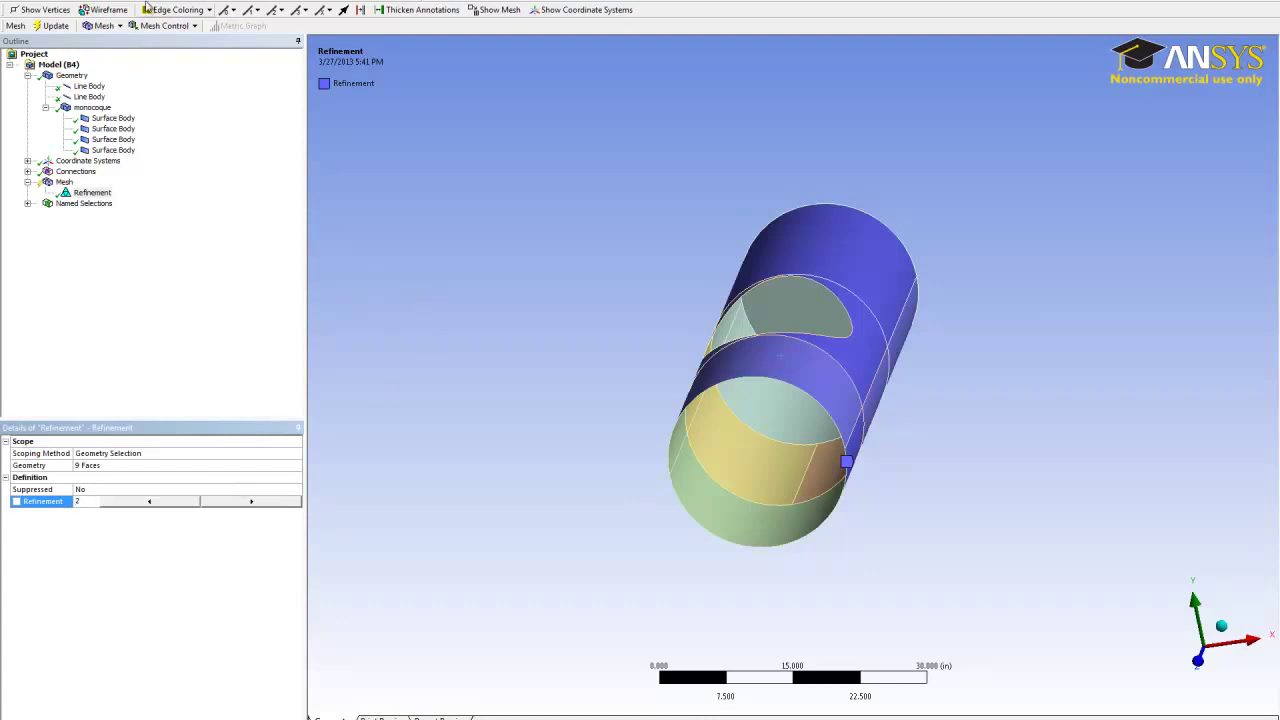
# Step: Update the mesh with the refinement and examine the refined elements from several angles
pyautogui.click(52, 26)
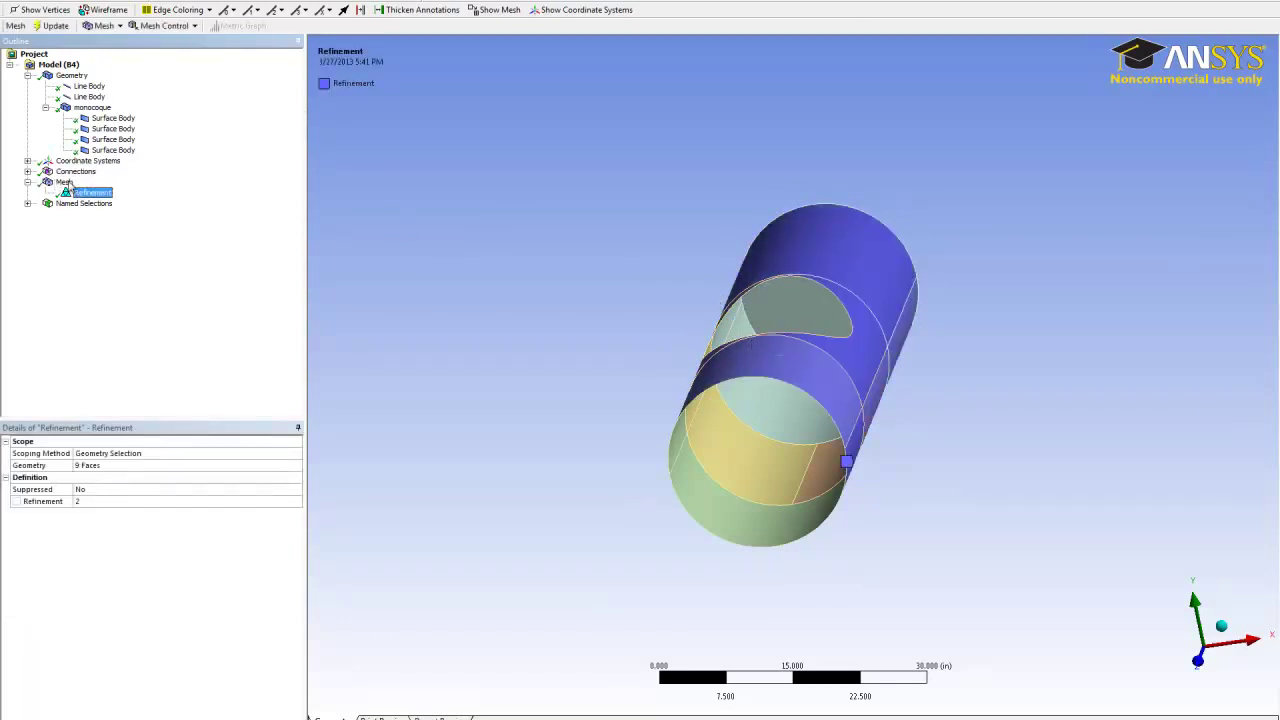
pyautogui.click(64, 182)
pyautogui.moveTo(749, 386); pyautogui.dragTo(712, 405, button='middle')
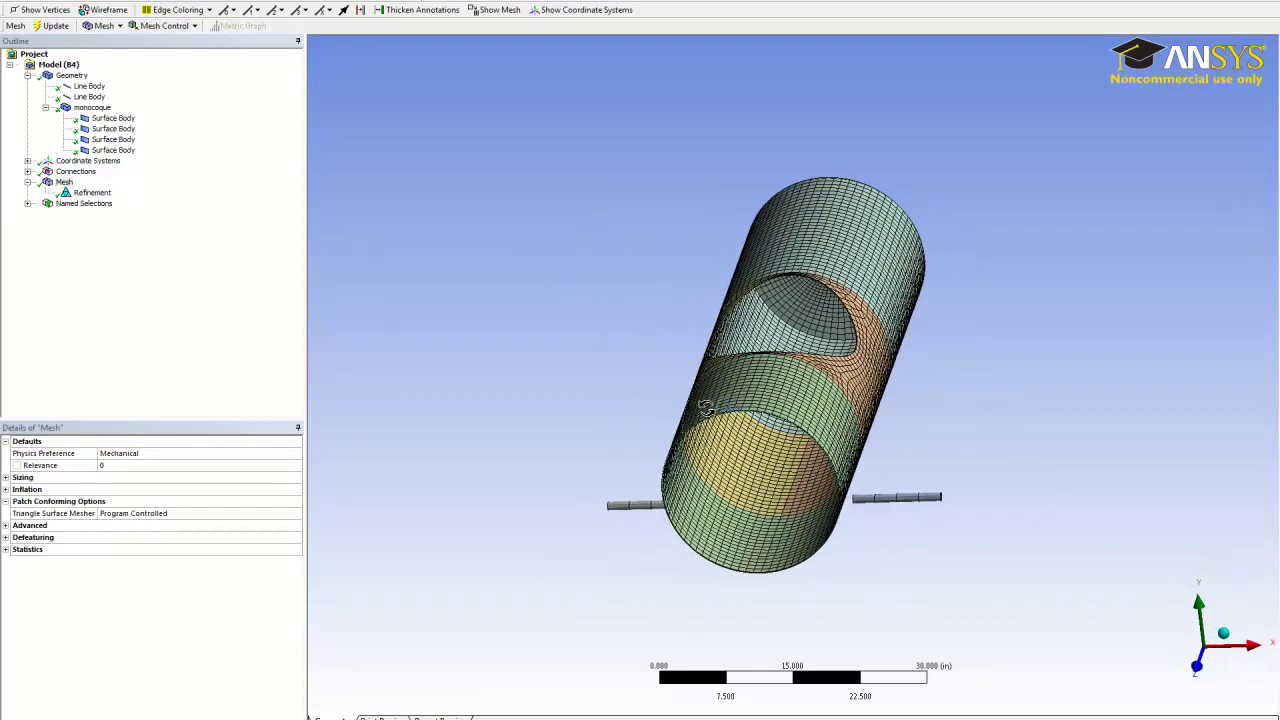
pyautogui.moveTo(778, 450)
pyautogui.mouseDown(button='middle')
pyautogui.moveTo(655, 400)
pyautogui.moveTo(749, 425)
pyautogui.moveTo(757, 440)
pyautogui.mouseUp(button='middle')
pyautogui.moveTo(663, 420); pyautogui.dragTo(708, 440, button='middle')
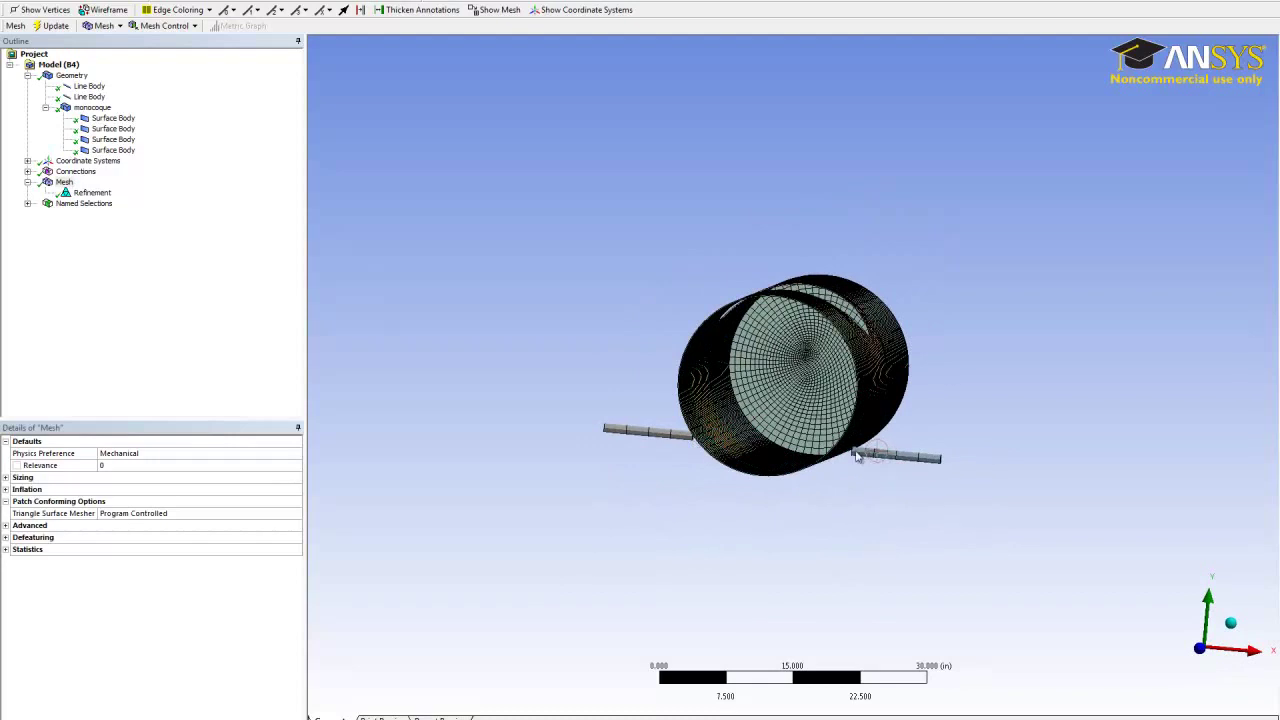
pyautogui.moveTo(862, 425); pyautogui.dragTo(826, 414, button='middle')
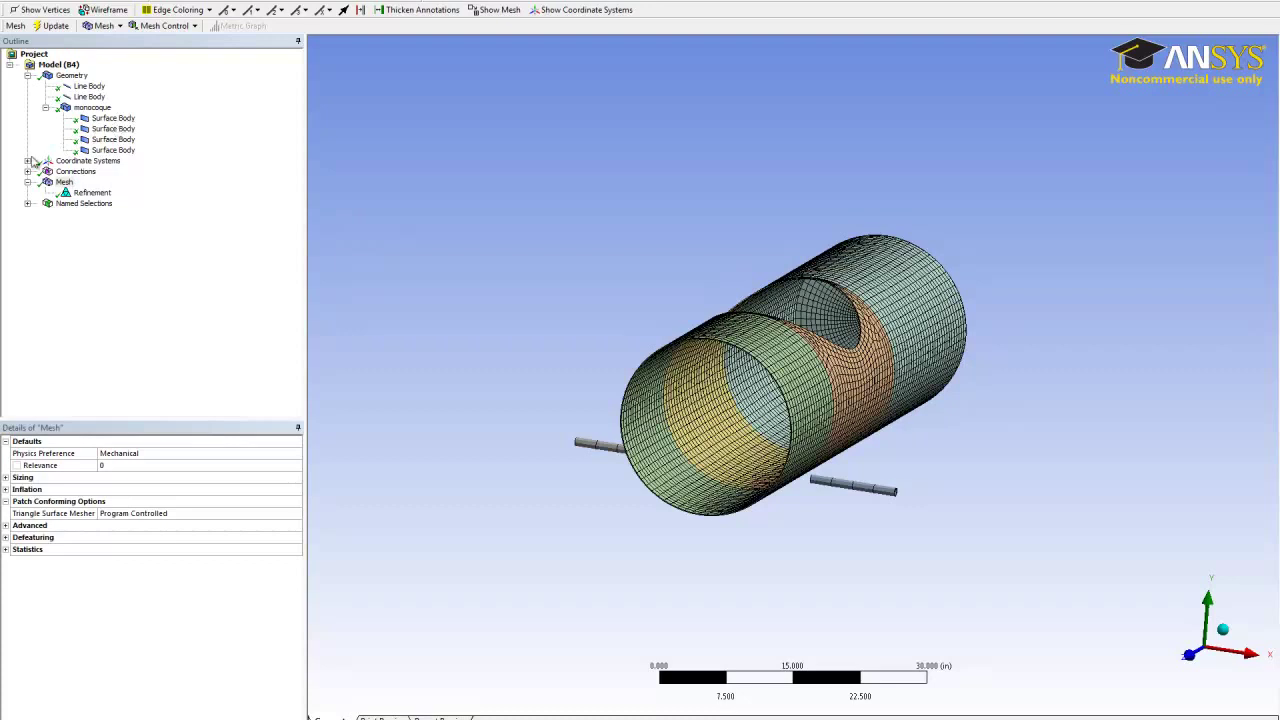
# Step: Insert a new coordinate system into the model and rename it Lside
pyautogui.click(65, 162)
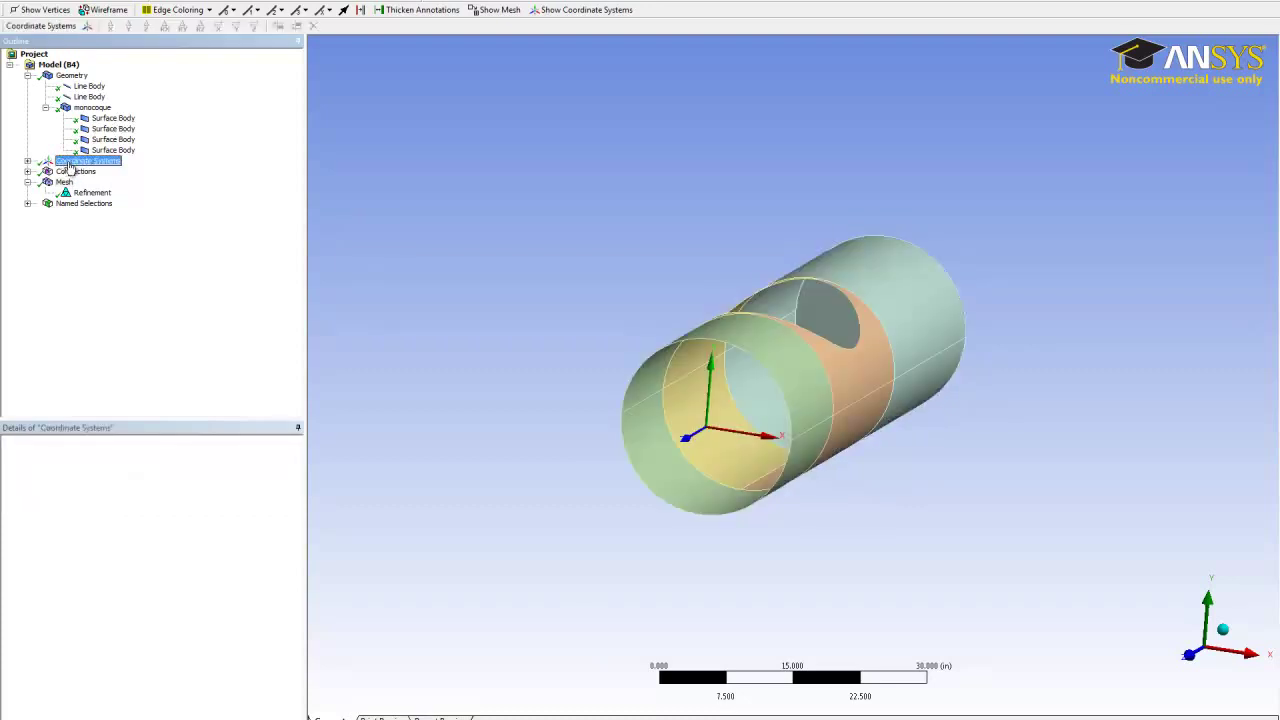
pyautogui.rightClick(70, 166)
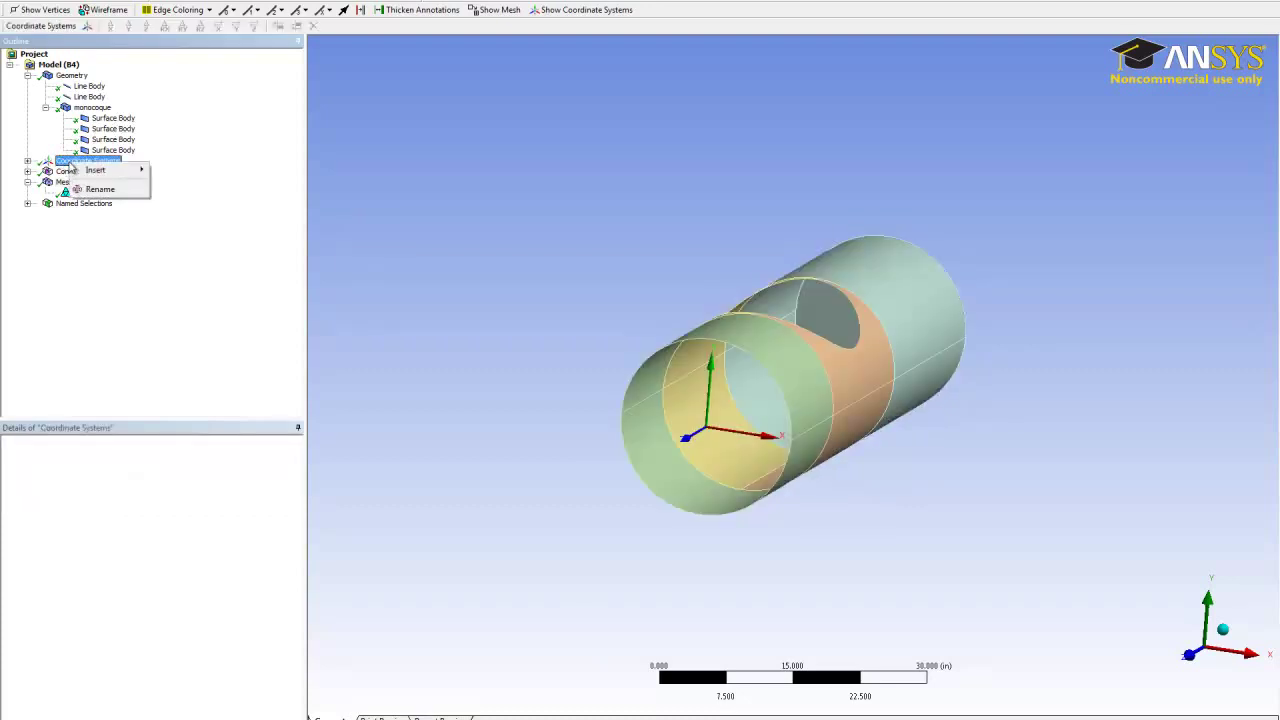
pyautogui.moveTo(90, 170)
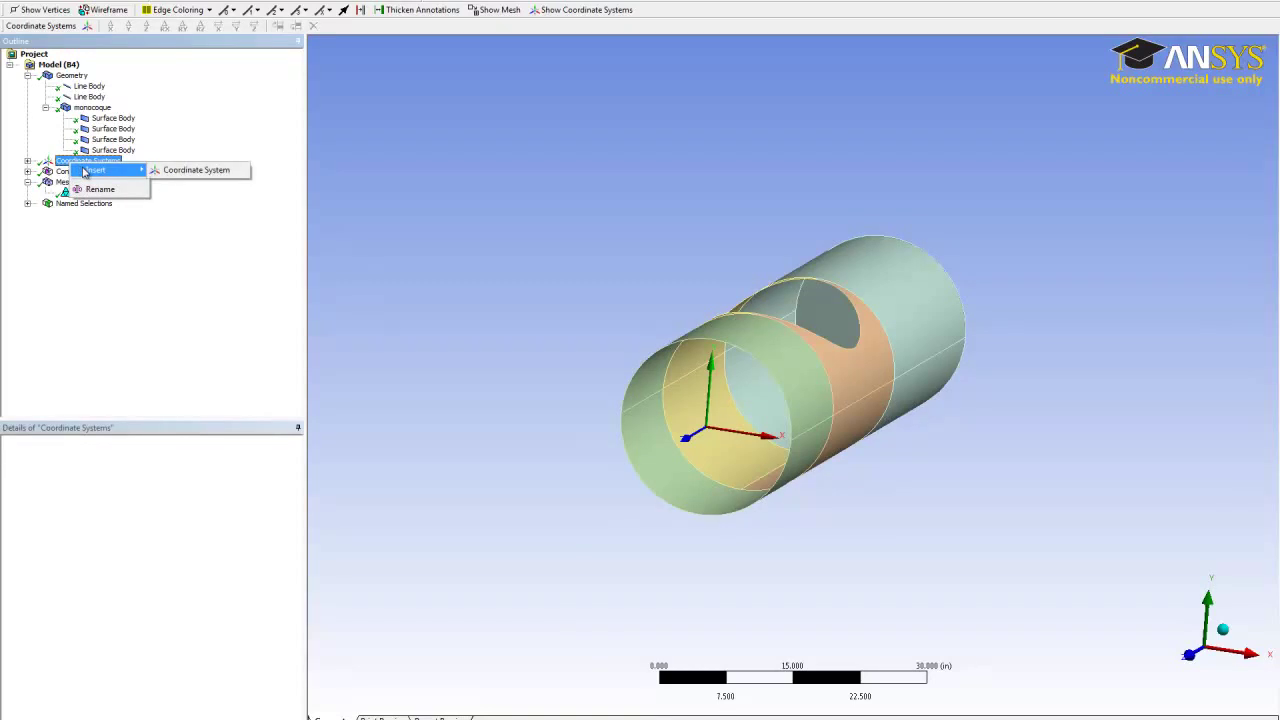
pyautogui.click(180, 171)
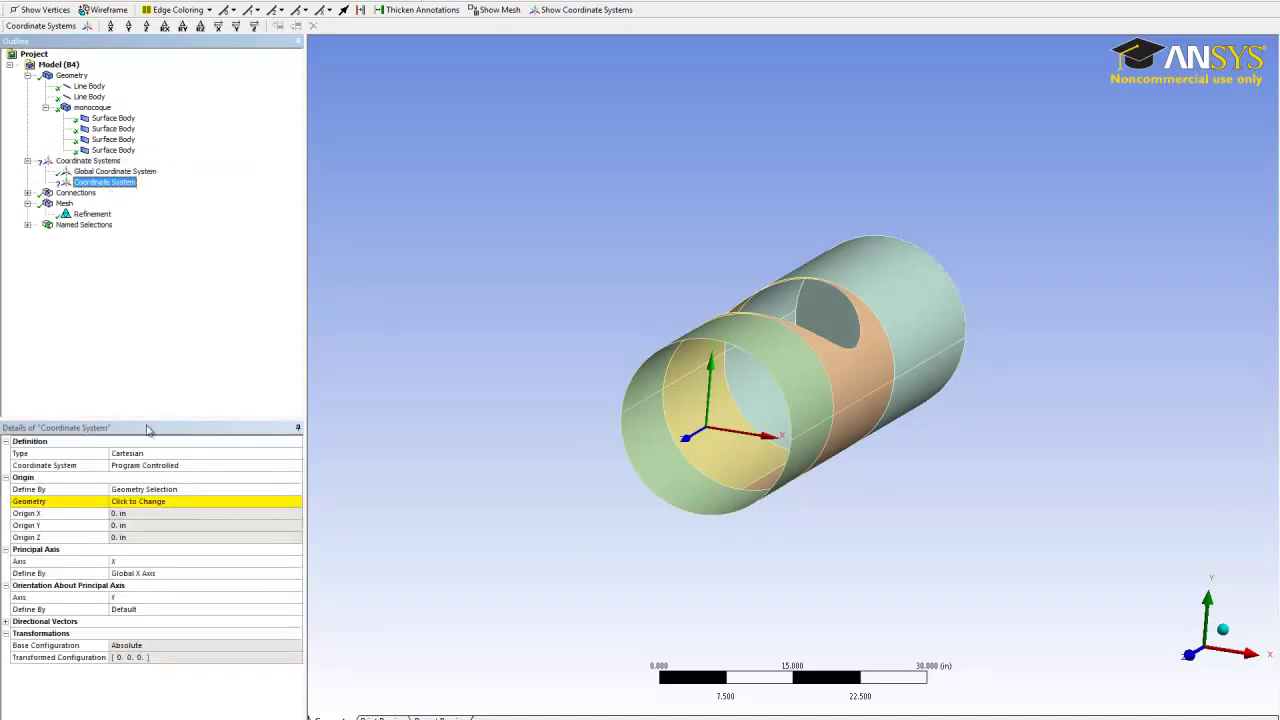
pyautogui.rightClick(103, 190)
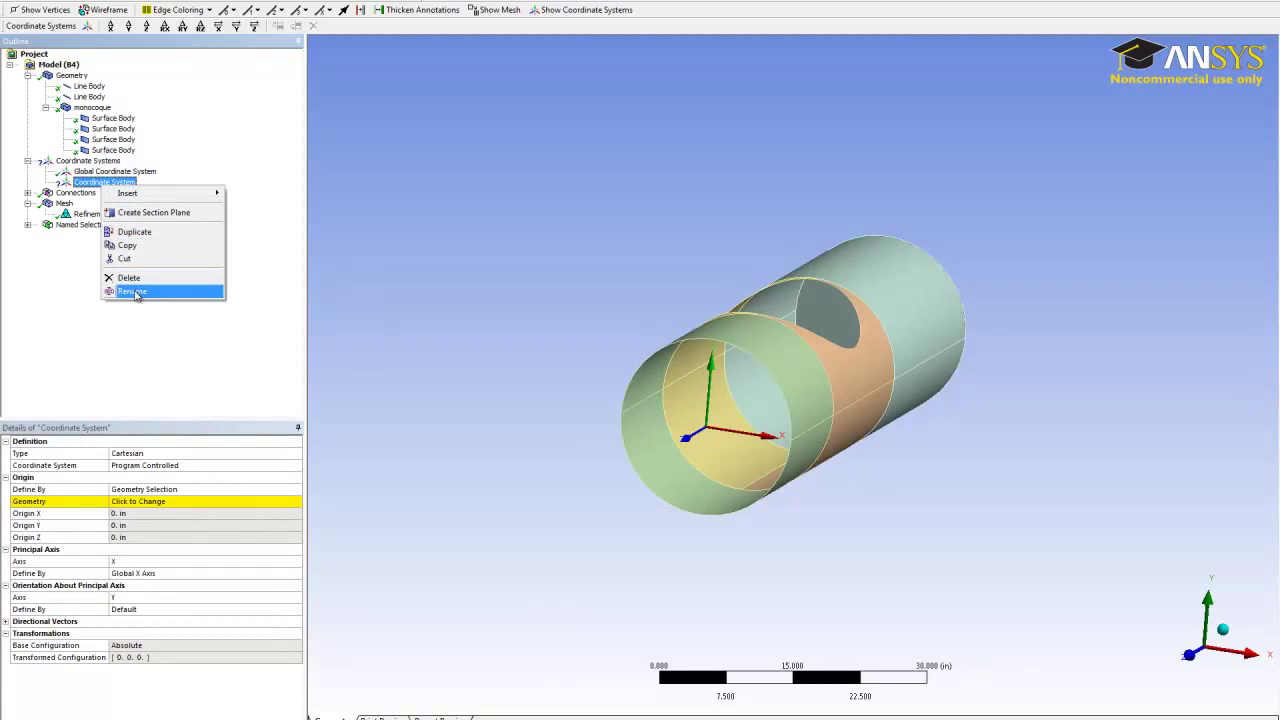
pyautogui.click(133, 291)
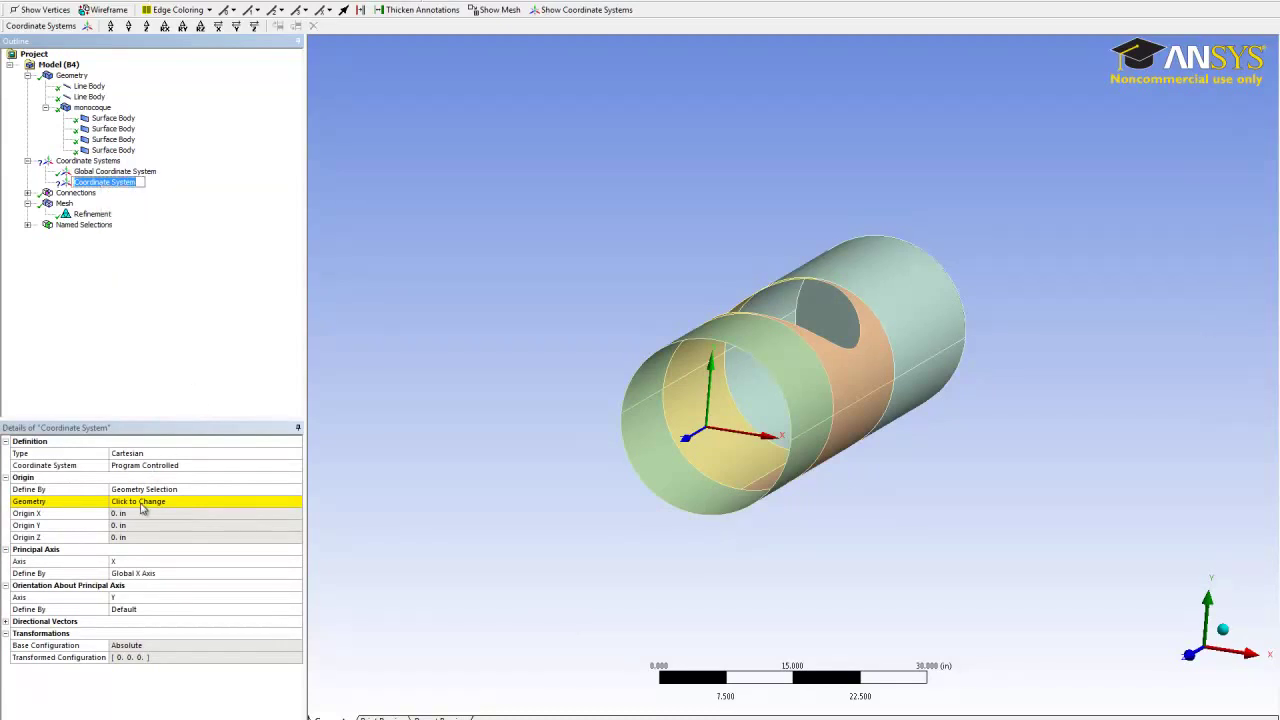
pyautogui.write('Lside')
pyautogui.press('Return')
pyautogui.moveTo(640, 340); pyautogui.dragTo(614, 366, button='middle')
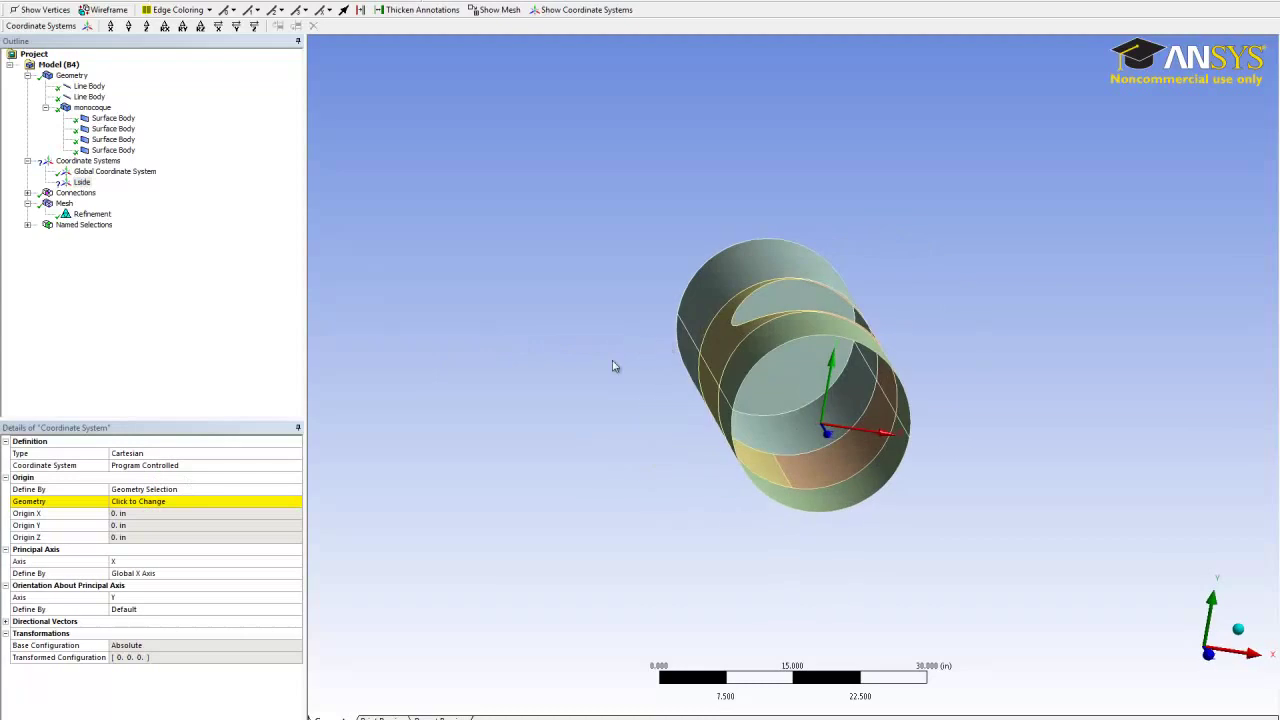
# Step: Place the origin of the Lside coordinate system at the end vertex of the line body beside the tube
pyautogui.click(118, 503)
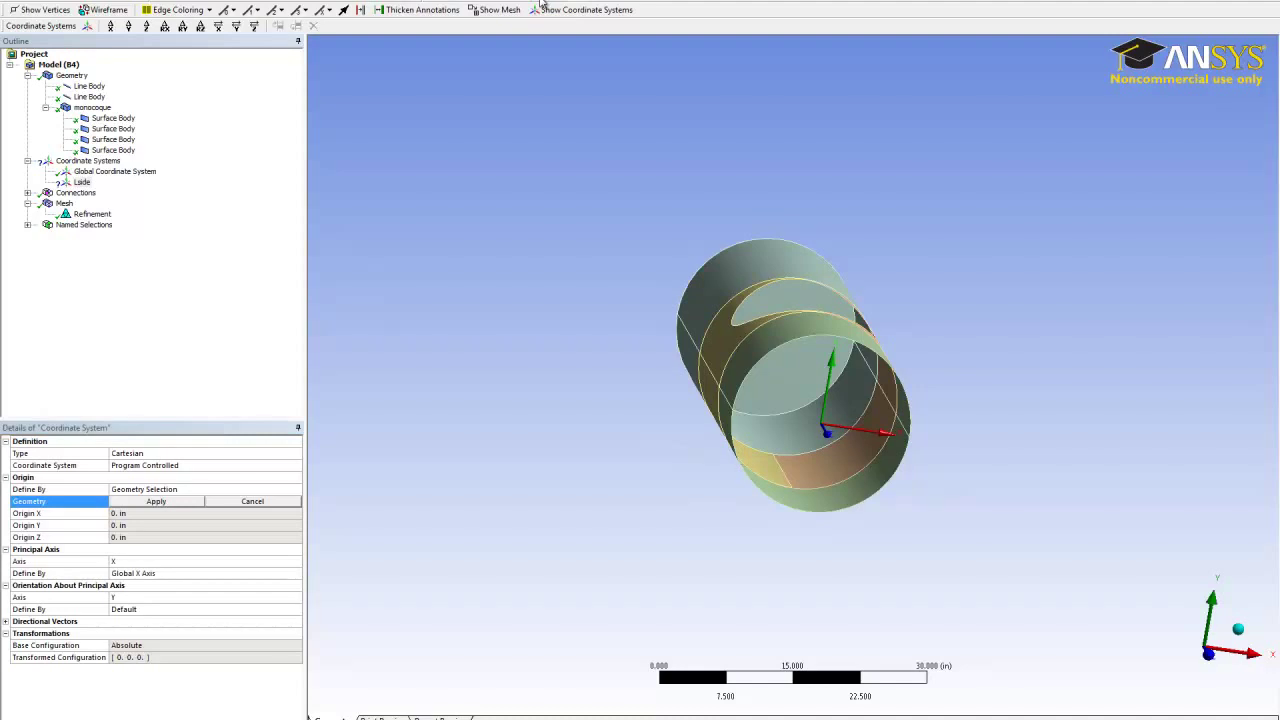
pyautogui.click(722, 455)
pyautogui.click(156, 501)
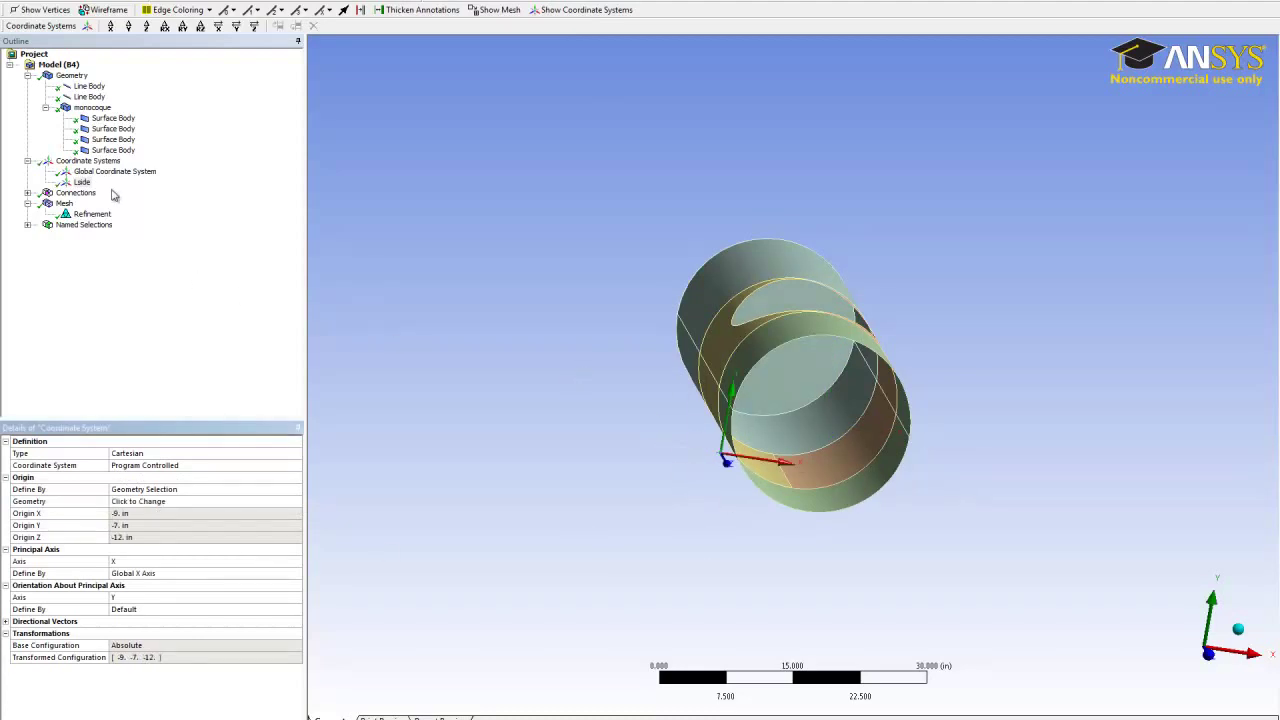
# Step: Insert another coordinate system, rename it Rside, and open its origin geometry for selection
pyautogui.rightClick(88, 162)
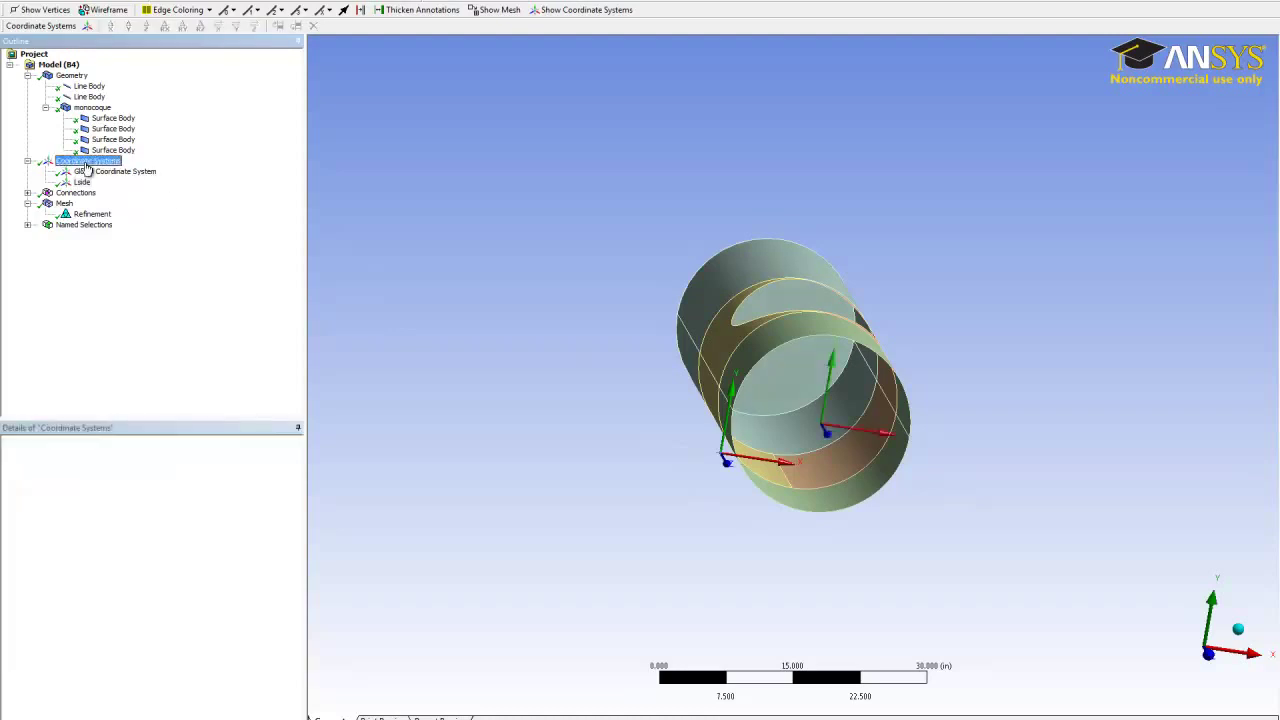
pyautogui.moveTo(138, 171)
pyautogui.click(200, 171)
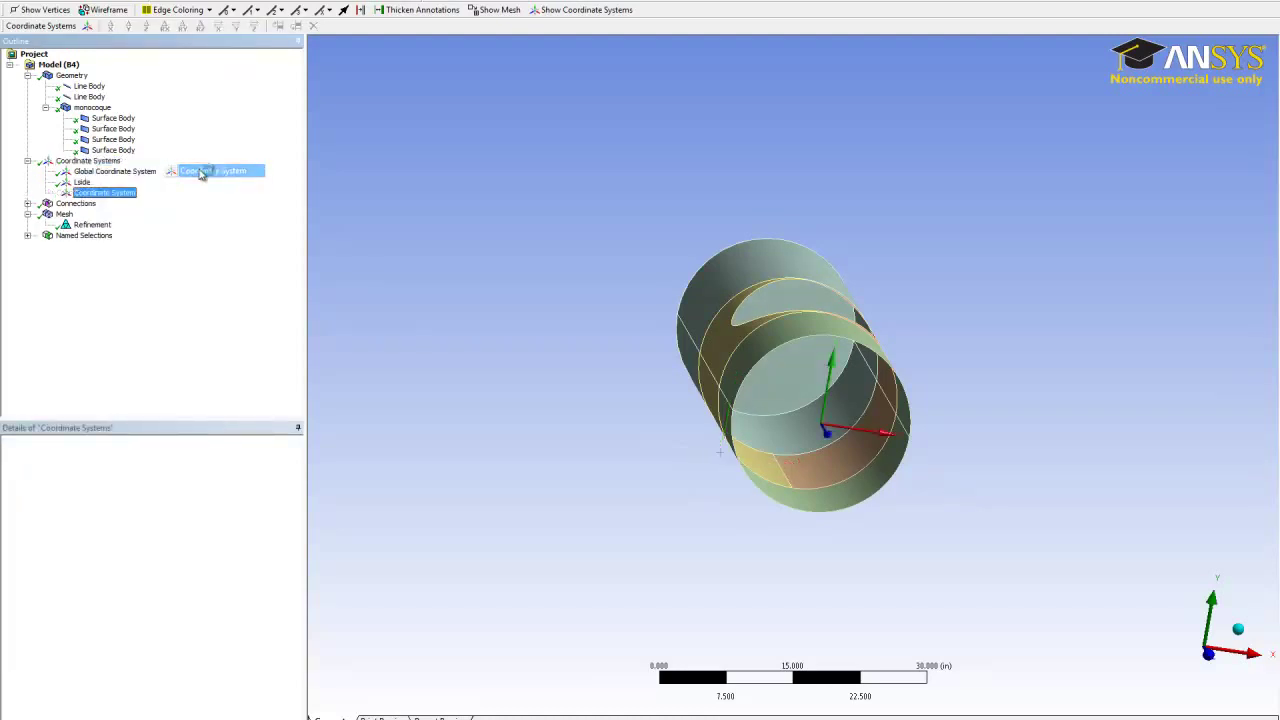
pyautogui.rightClick(119, 193)
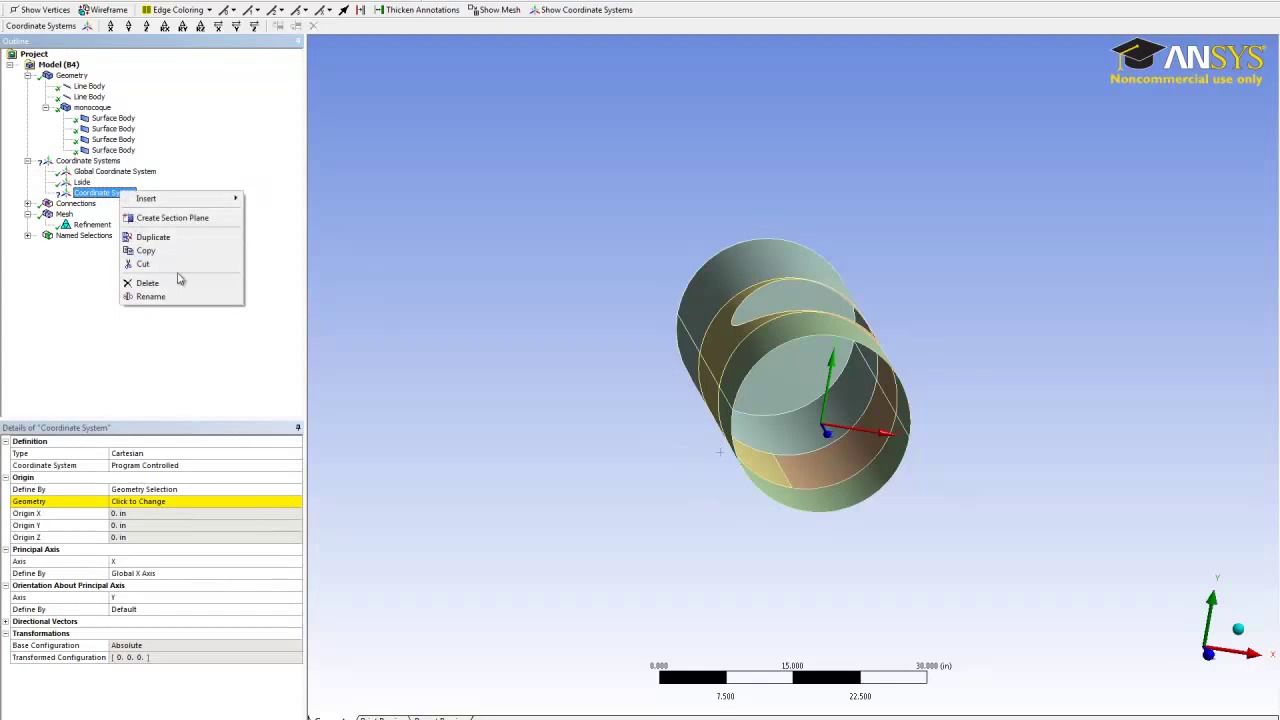
pyautogui.click(150, 297)
pyautogui.write('Radial')
pyautogui.press('Return')
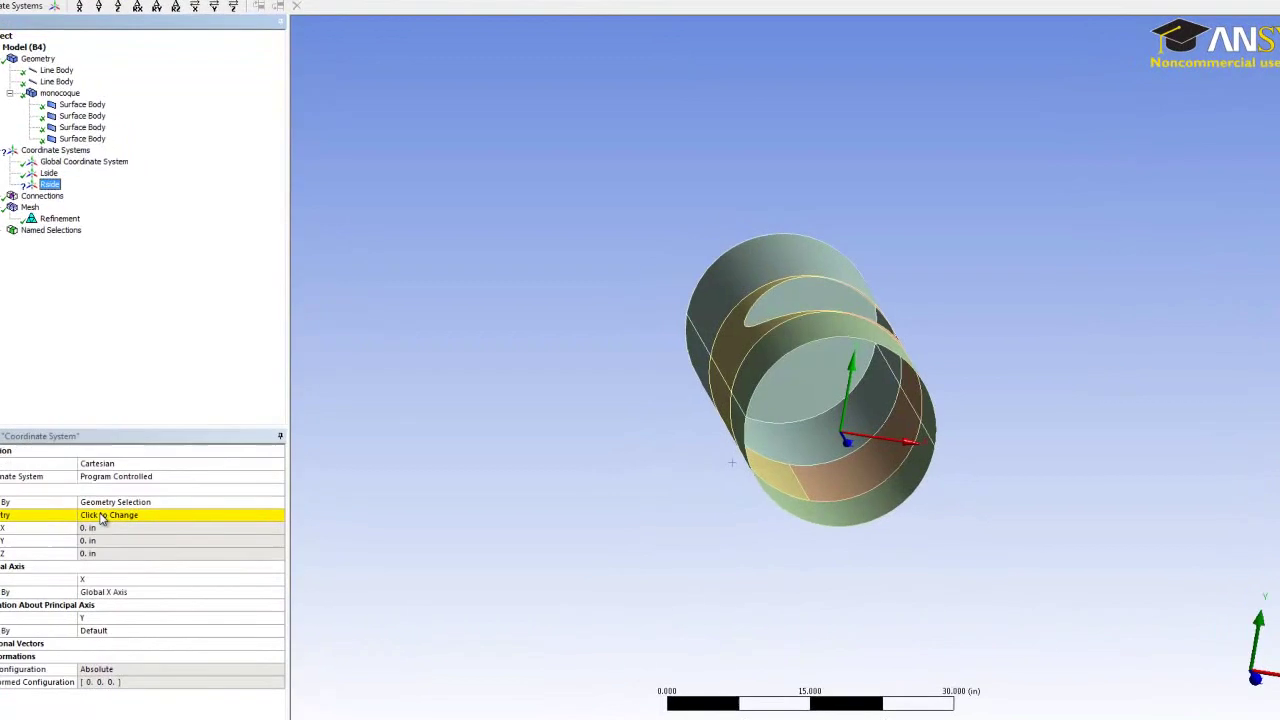
pyautogui.click(102, 518)
pyautogui.moveTo(883, 334); pyautogui.dragTo(829, 322, button='middle')
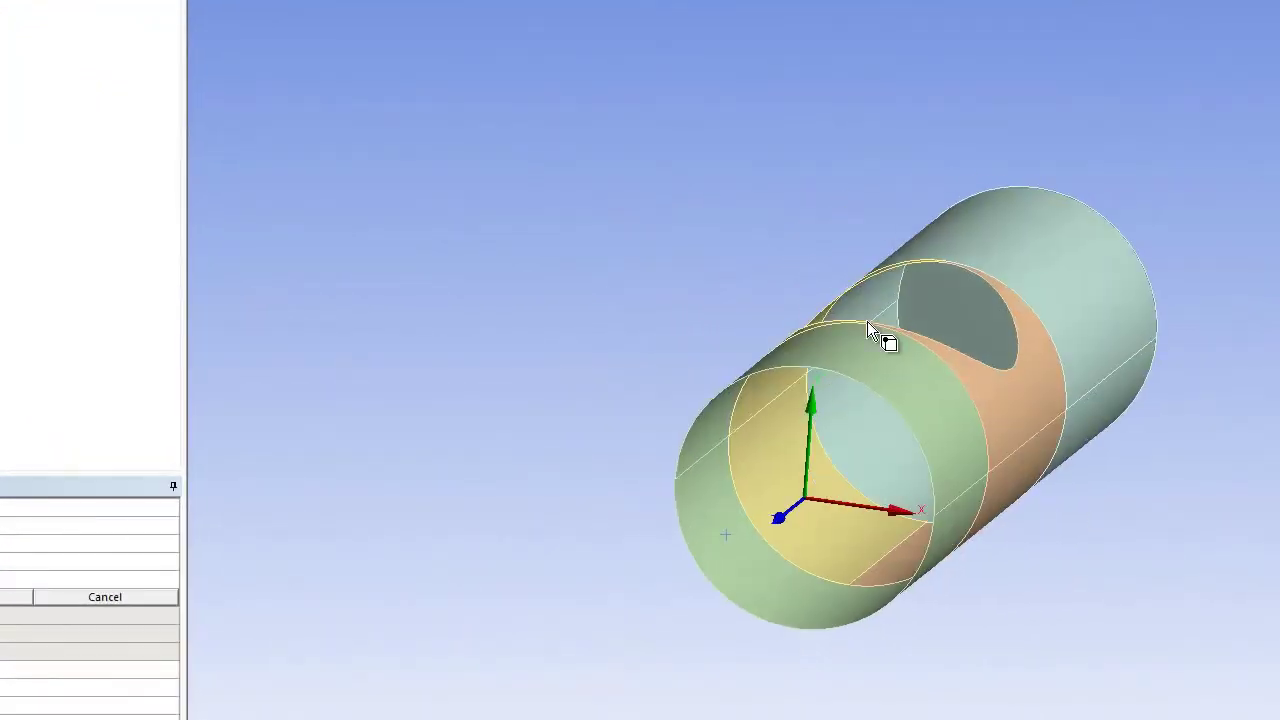
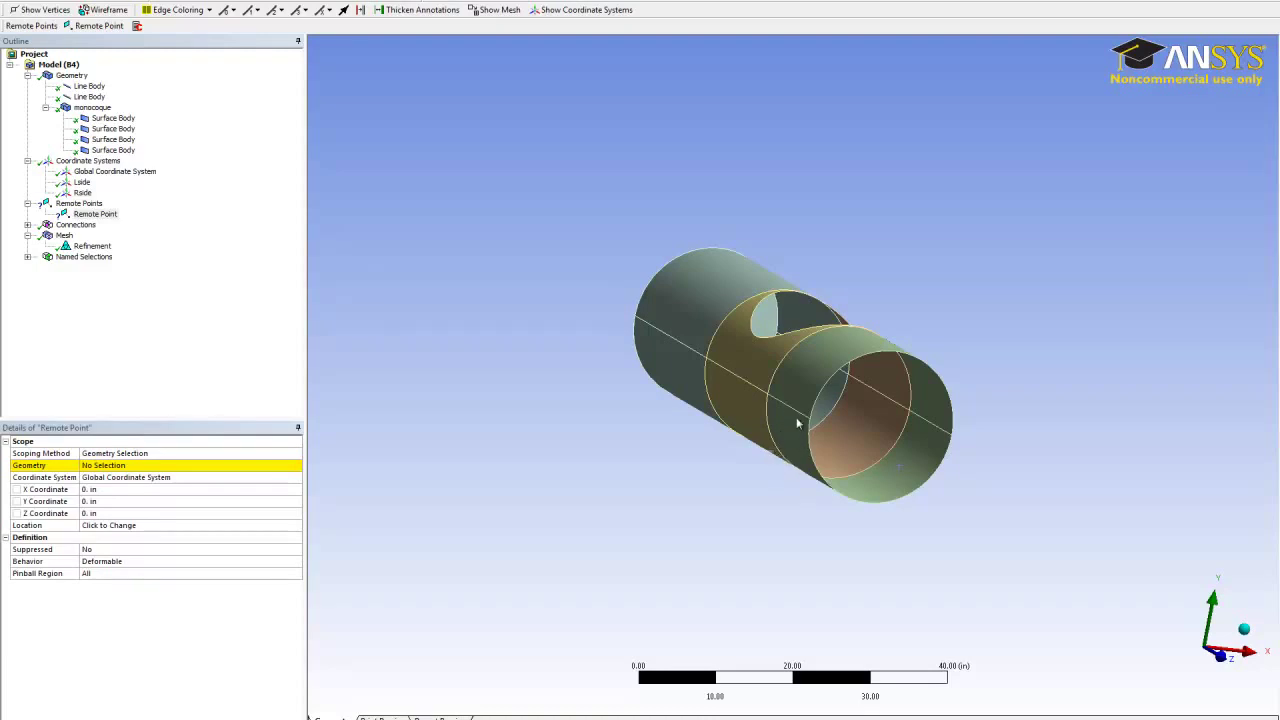
# Step: Scope the remote point to the lower face of the tube's end section next to the Lside origin
pyautogui.click(99, 467)
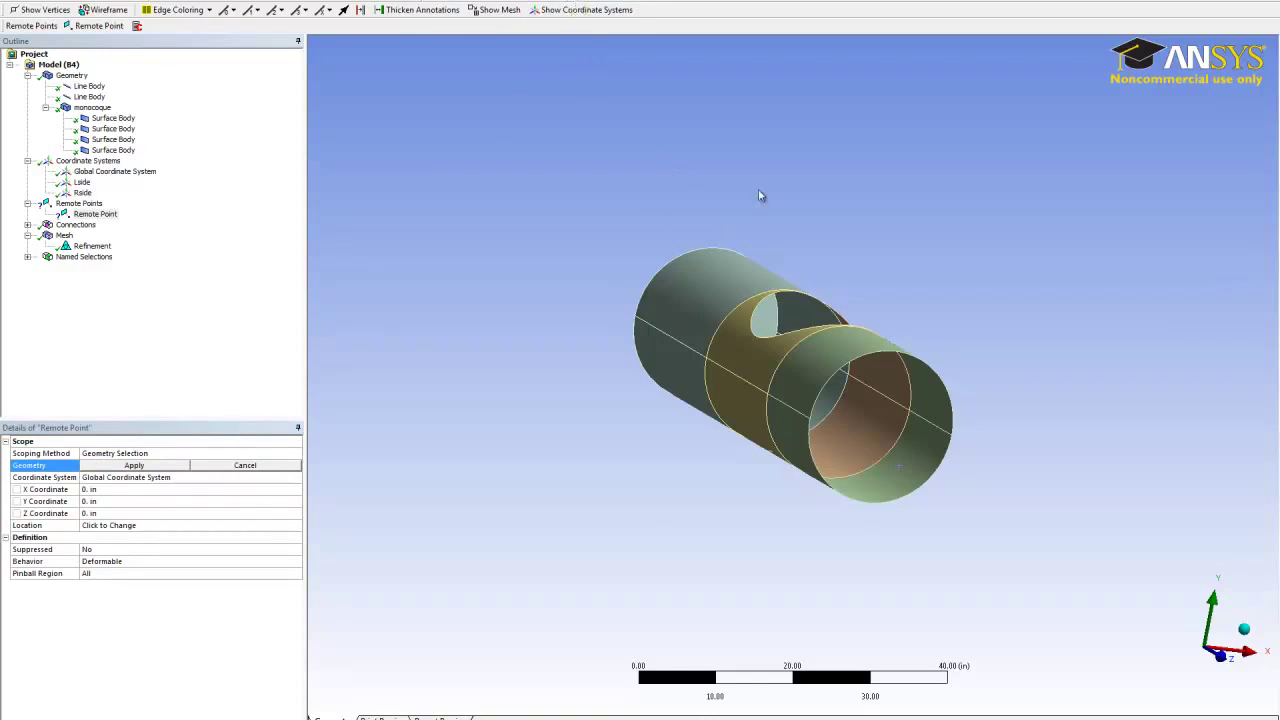
pyautogui.click(798, 424)
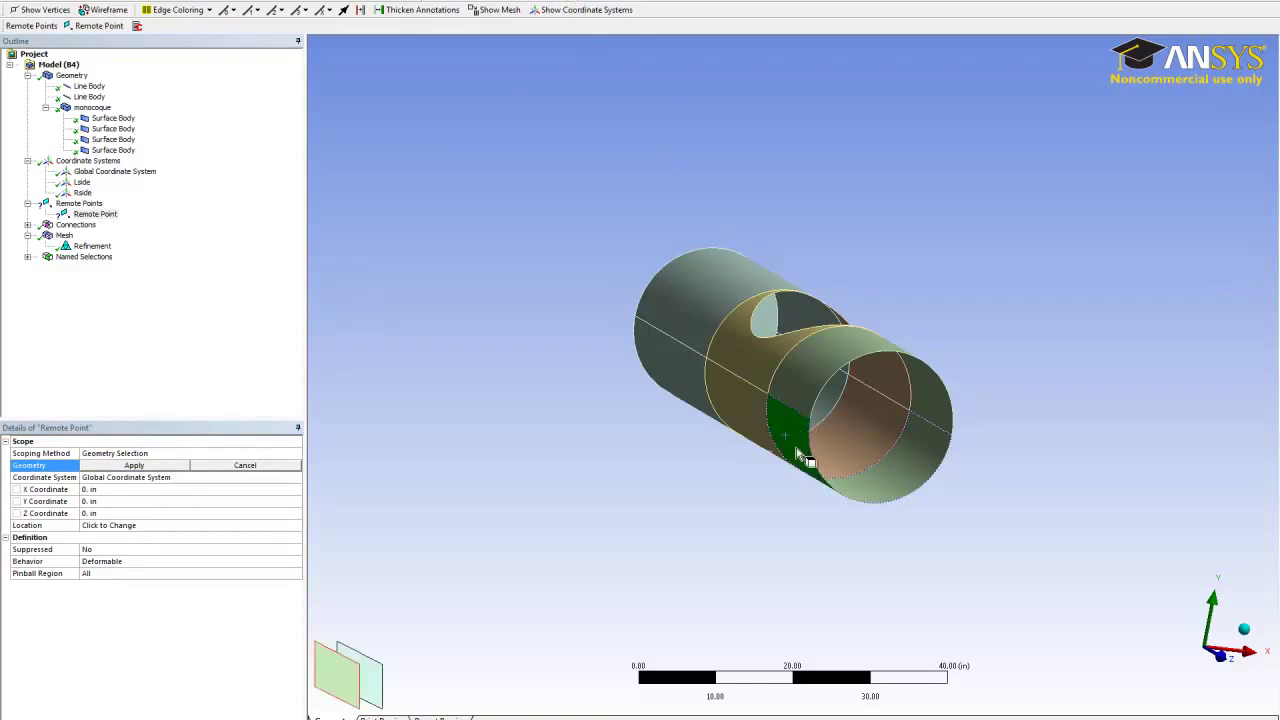
pyautogui.click(133, 466)
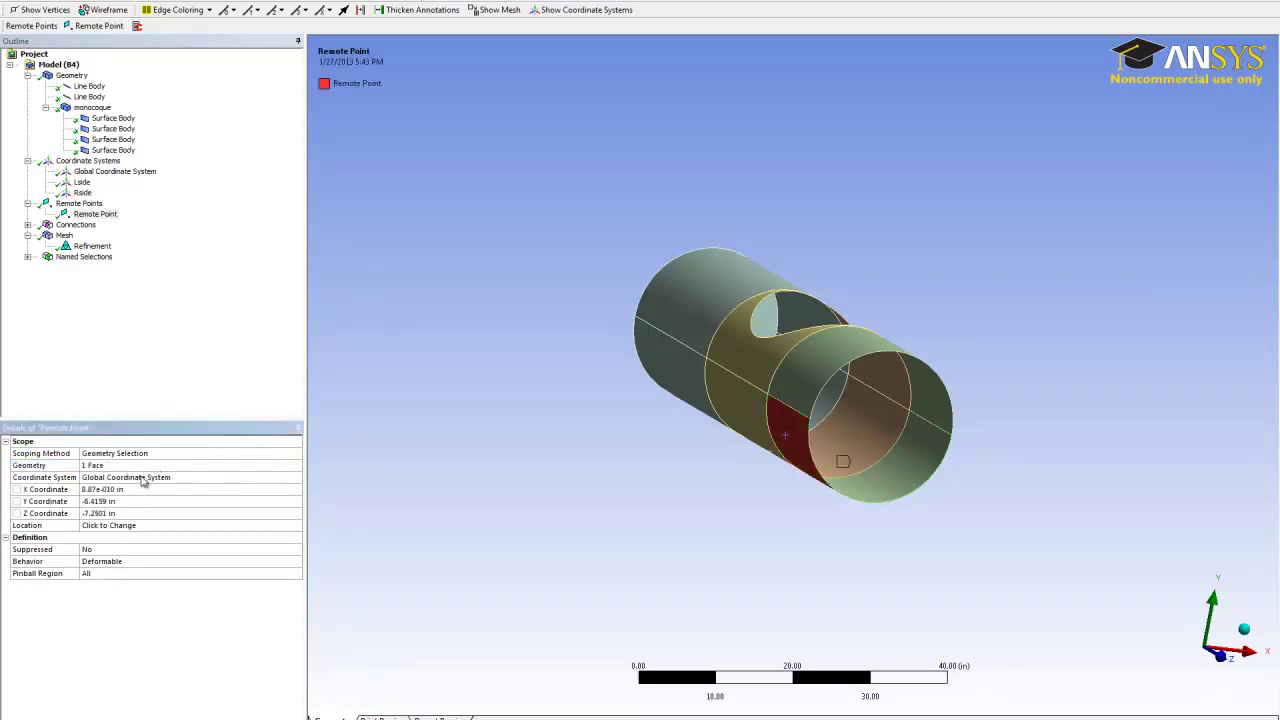
# Step: Reference the remote point to the Lside coordinate system and set its X, Y and Z coordinates to 0
pyautogui.click(143, 478)
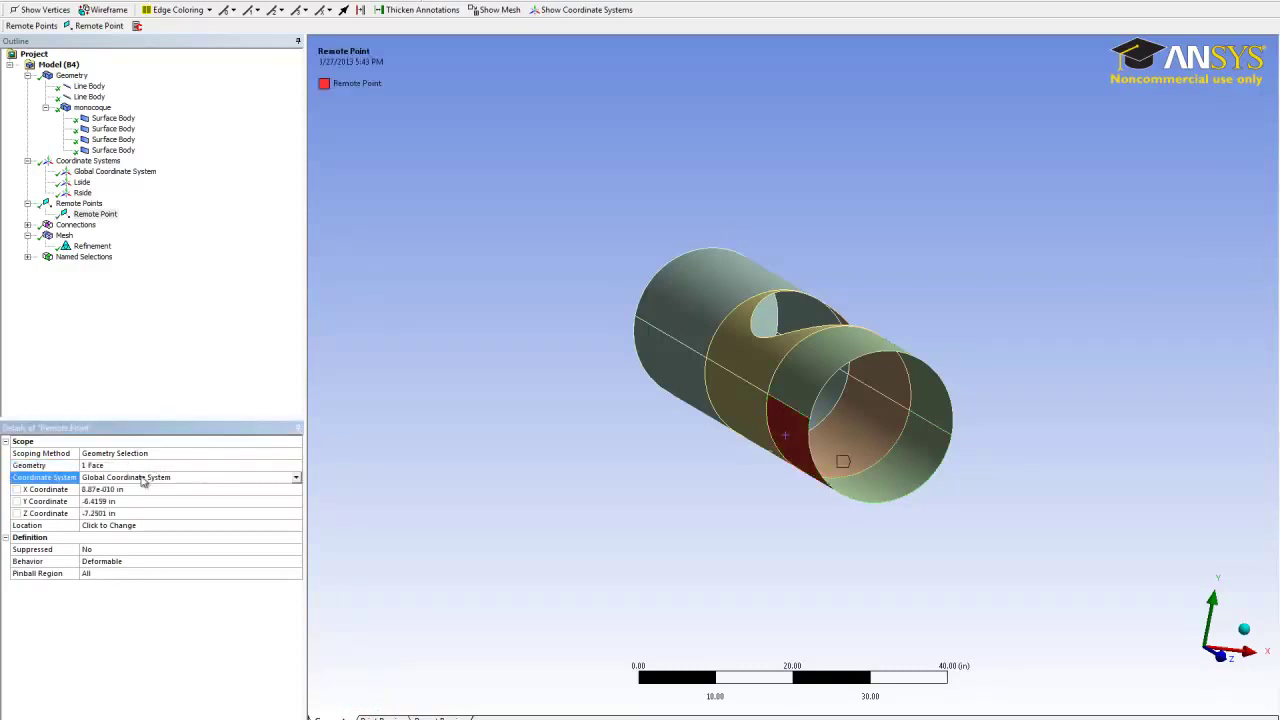
pyautogui.click(296, 477)
pyautogui.click(157, 497)
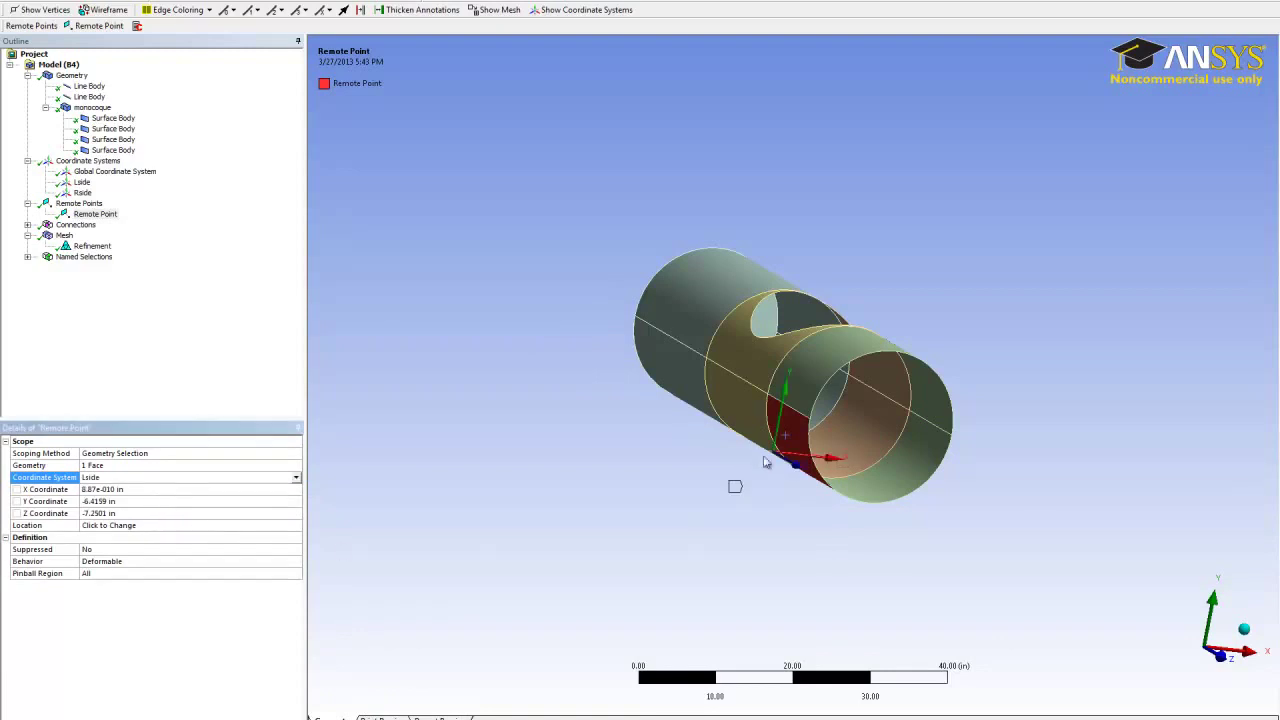
pyautogui.click(117, 501)
pyautogui.click(118, 489)
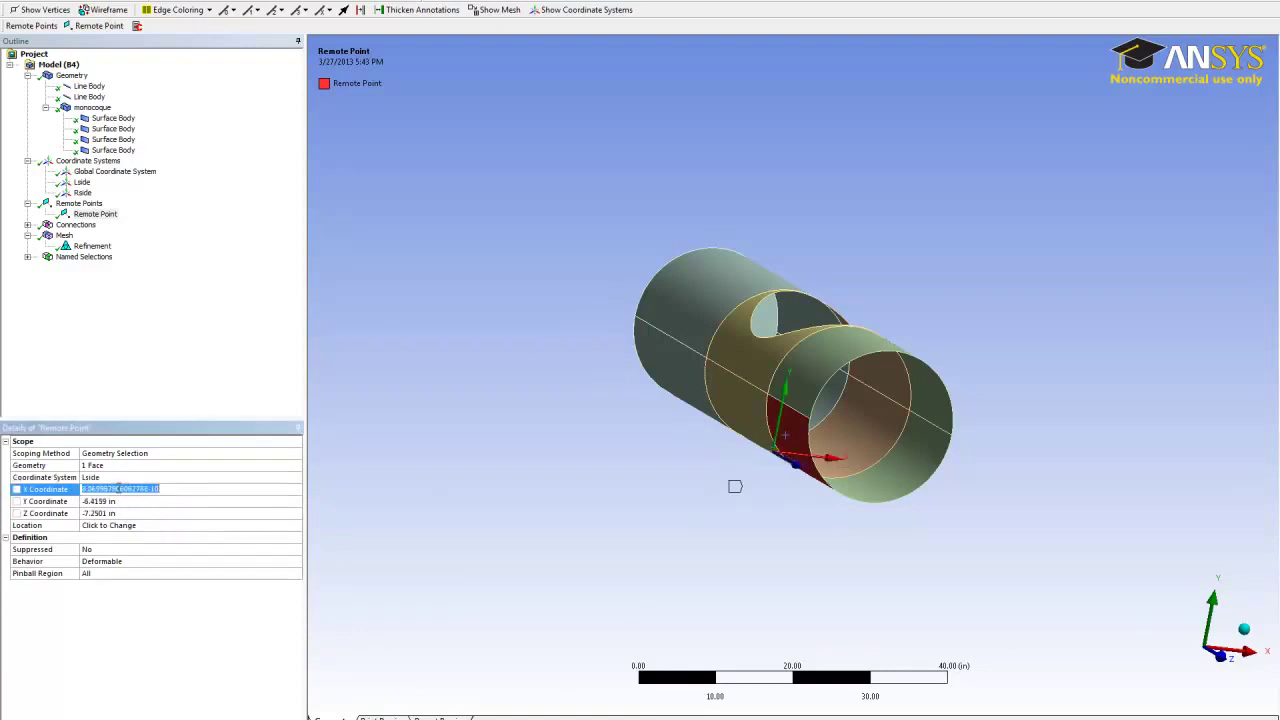
pyautogui.write('0')
pyautogui.click(118, 501)
pyautogui.write('0')
pyautogui.click(117, 513)
pyautogui.write('0')
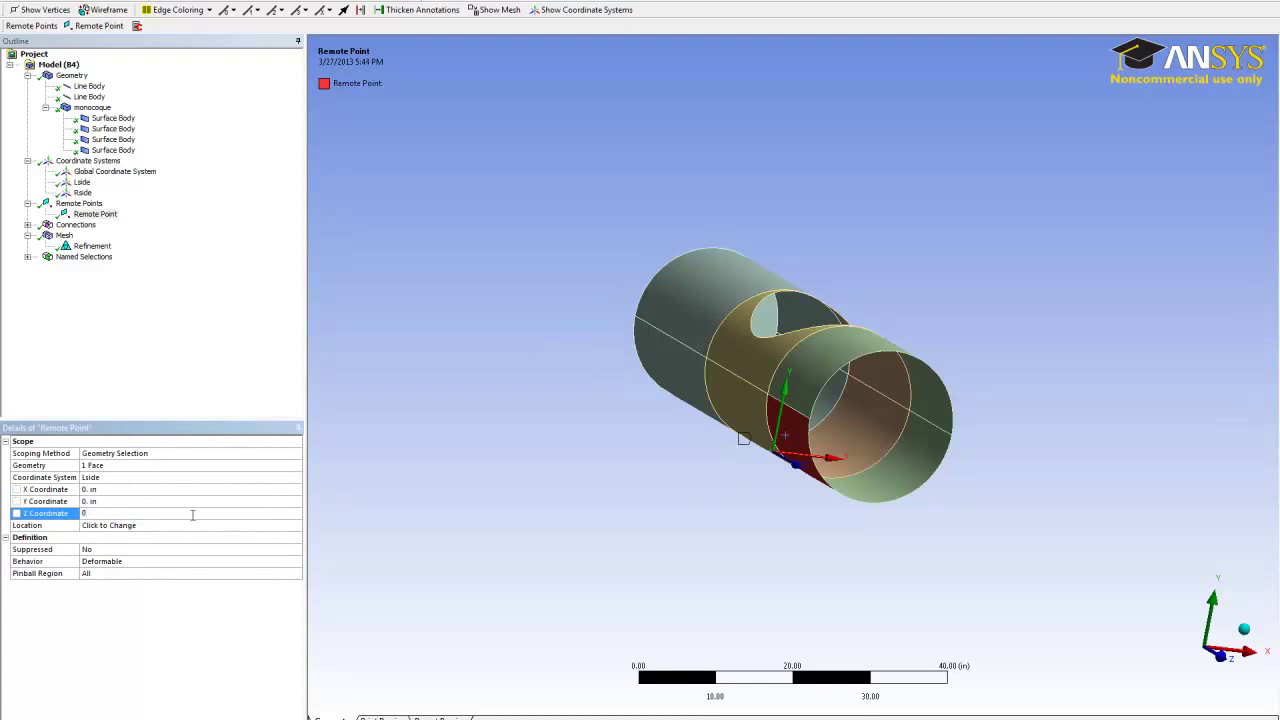
pyautogui.click(160, 540)
# Step: Set the remote point's behavior to Rigid and its pinball region to 2.5 in
pyautogui.moveTo(736, 430); pyautogui.dragTo(730, 504, button='middle')
pyautogui.scroll(2, 727, 463)
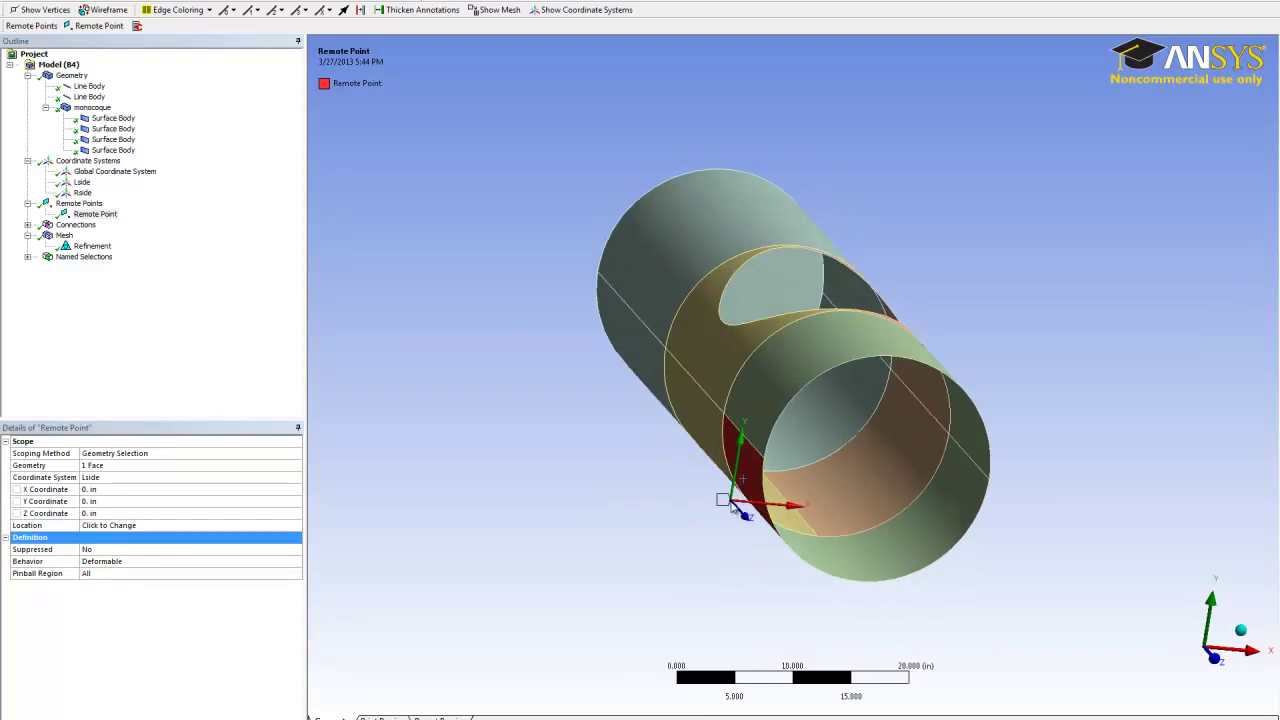
pyautogui.click(127, 565)
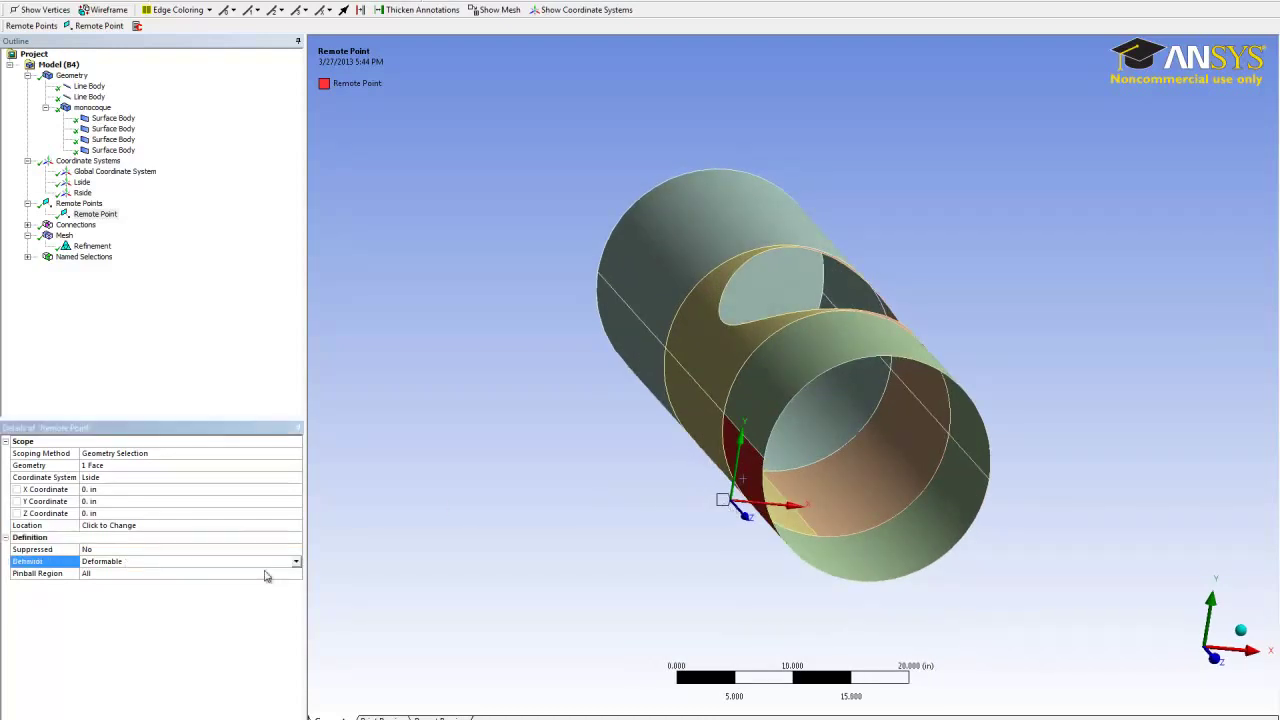
pyautogui.click(296, 562)
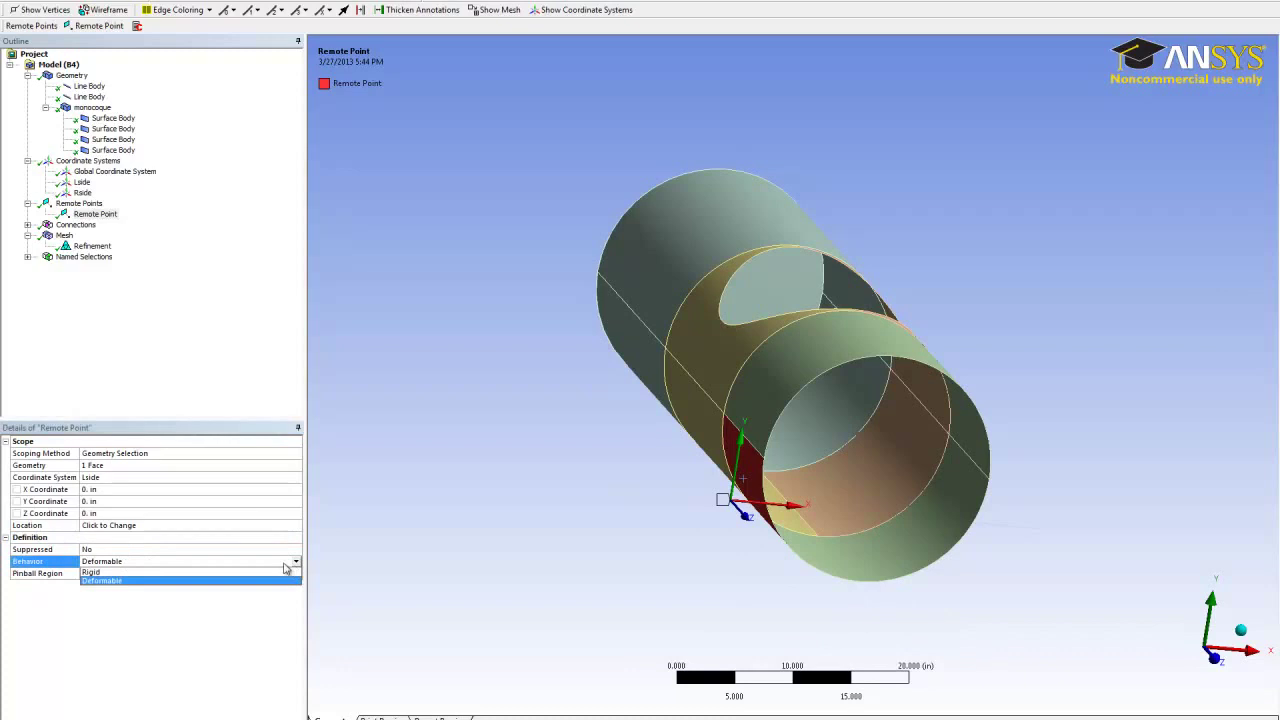
pyautogui.click(209, 572)
pyautogui.click(197, 574)
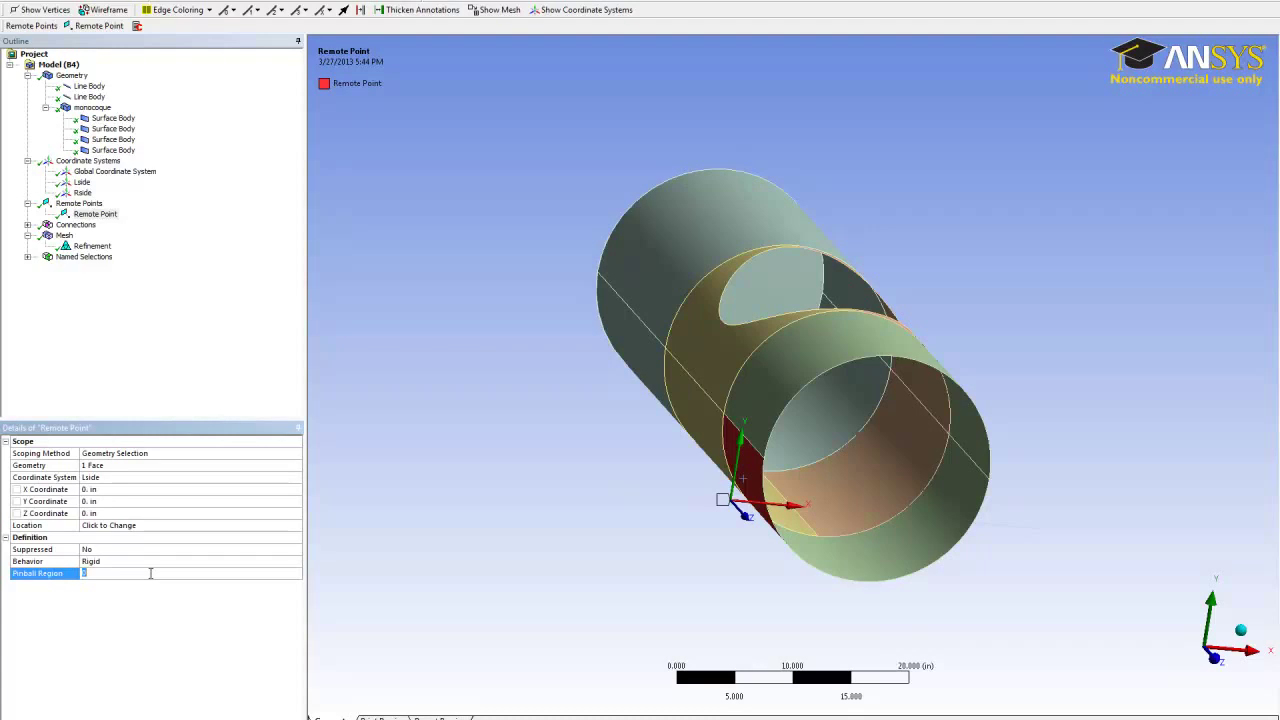
pyautogui.write('.5')
pyautogui.press('Return')
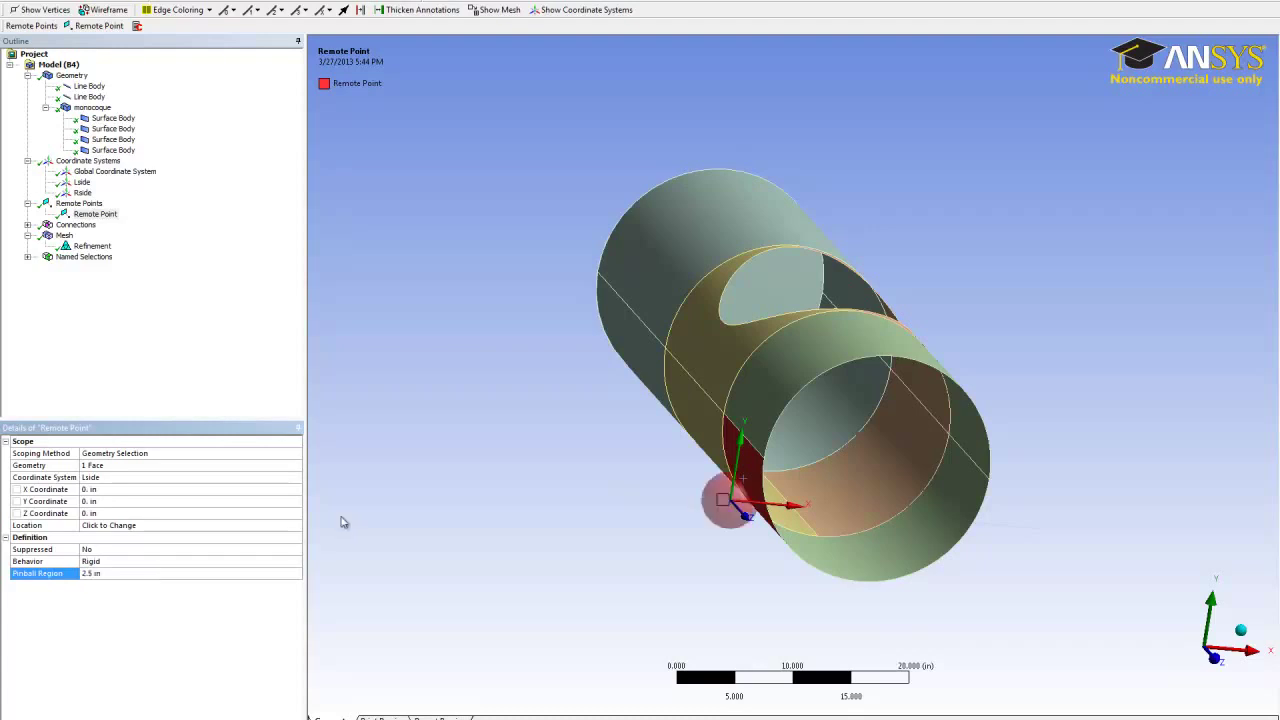
pyautogui.moveTo(720, 452); pyautogui.dragTo(765, 450, button='middle')
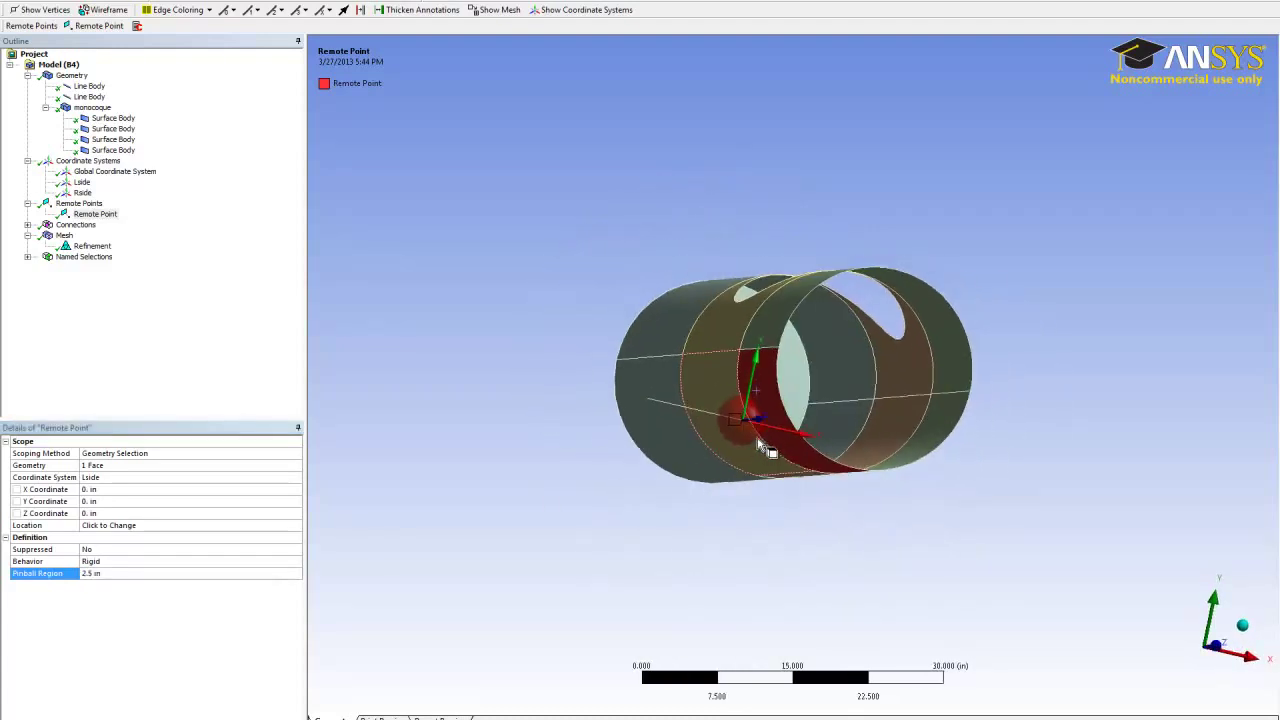
pyautogui.scroll(3, 765, 450)
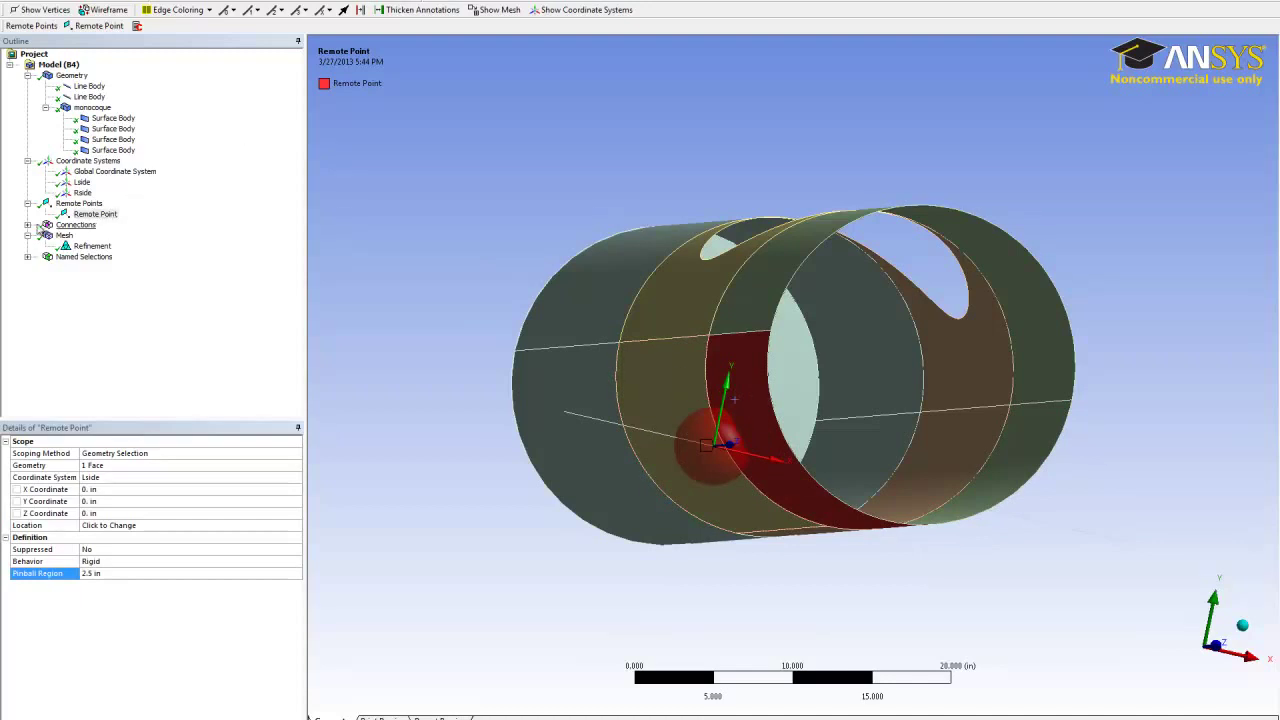
# Step: Insert a new joint under the model's connections
pyautogui.click(28, 224)
pyautogui.click(75, 225)
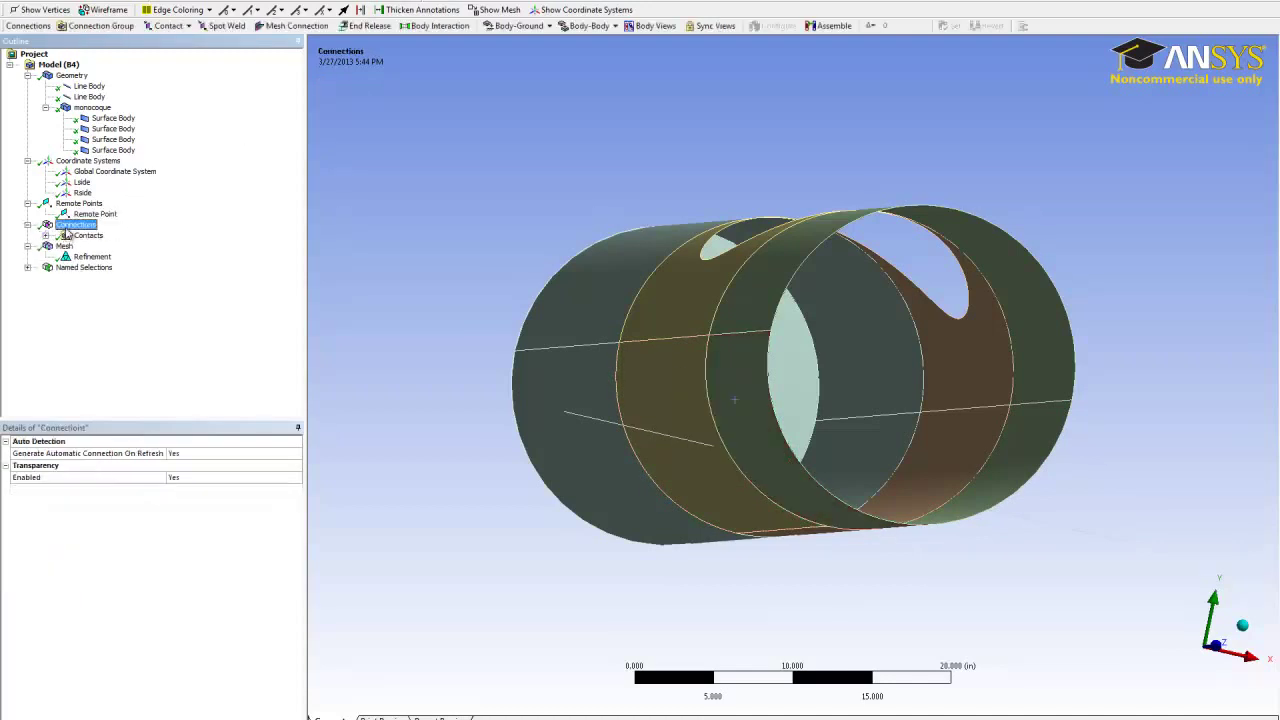
pyautogui.rightClick(75, 225)
pyautogui.moveTo(108, 238)
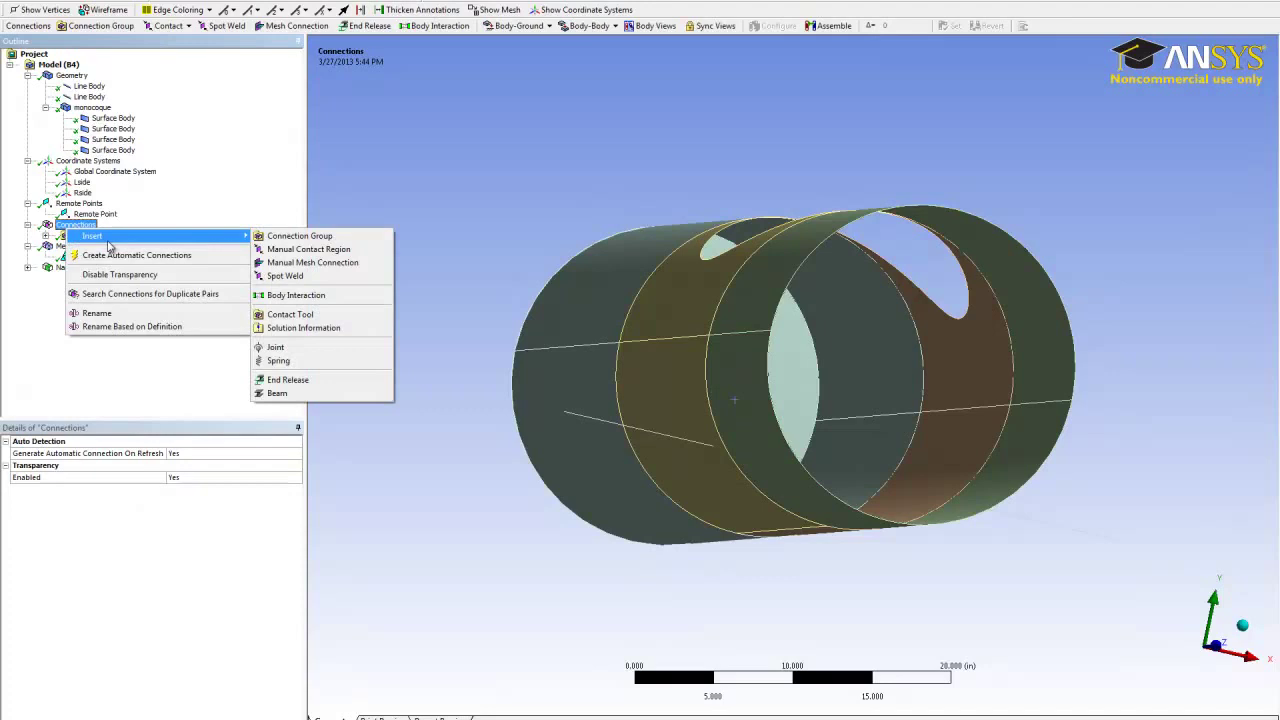
pyautogui.click(300, 350)
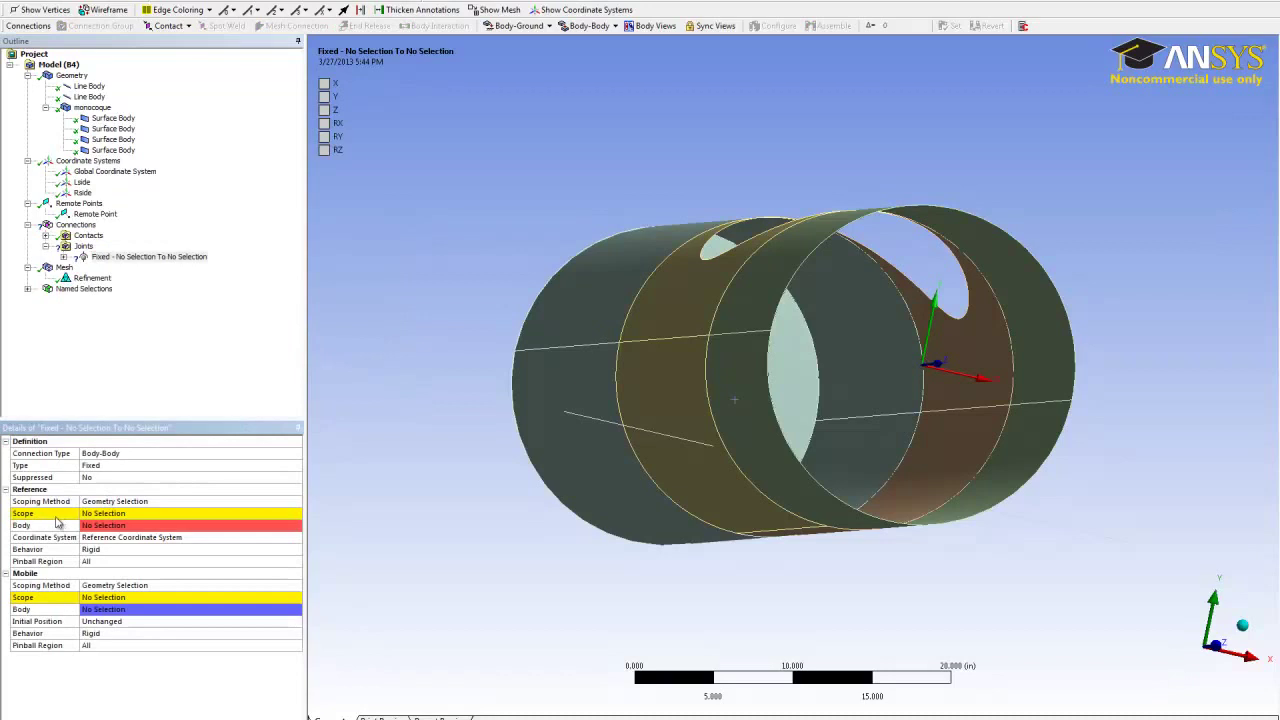
# Step: Scope the reference side of the fixed joint to the line body's end vertex at the Lside origin
pyautogui.click(119, 513)
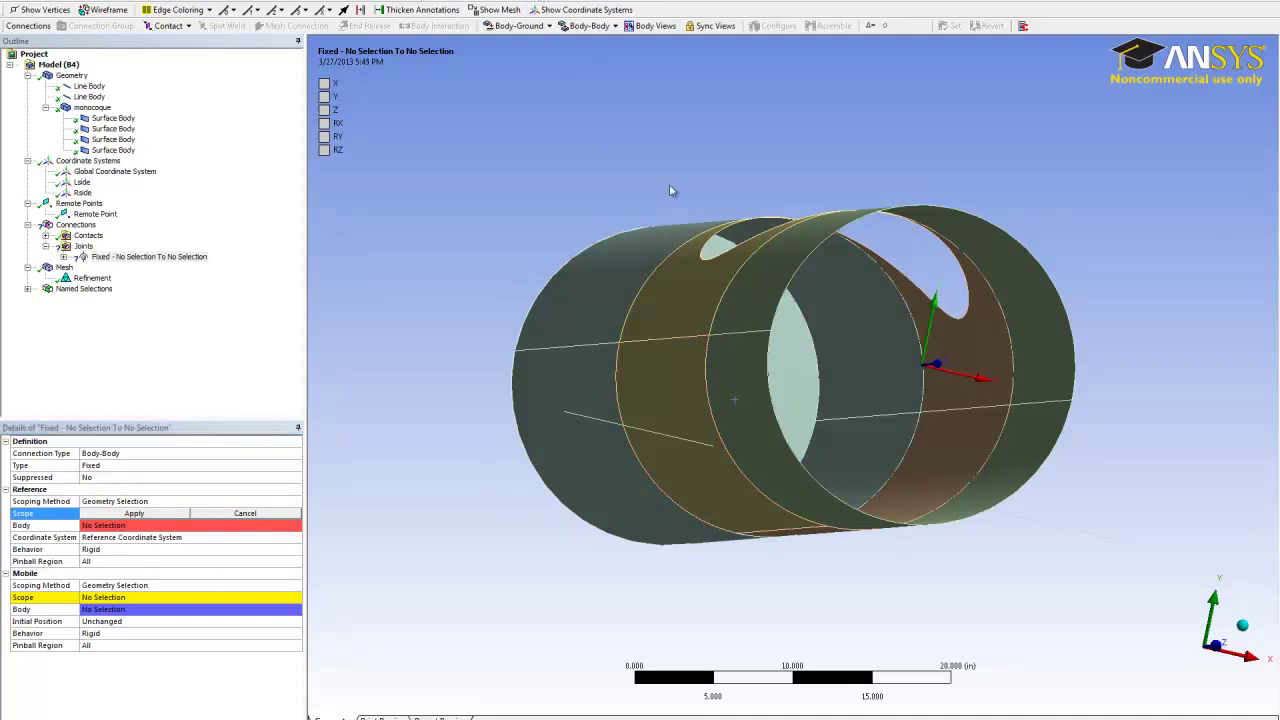
pyautogui.click(716, 452)
pyautogui.click(150, 516)
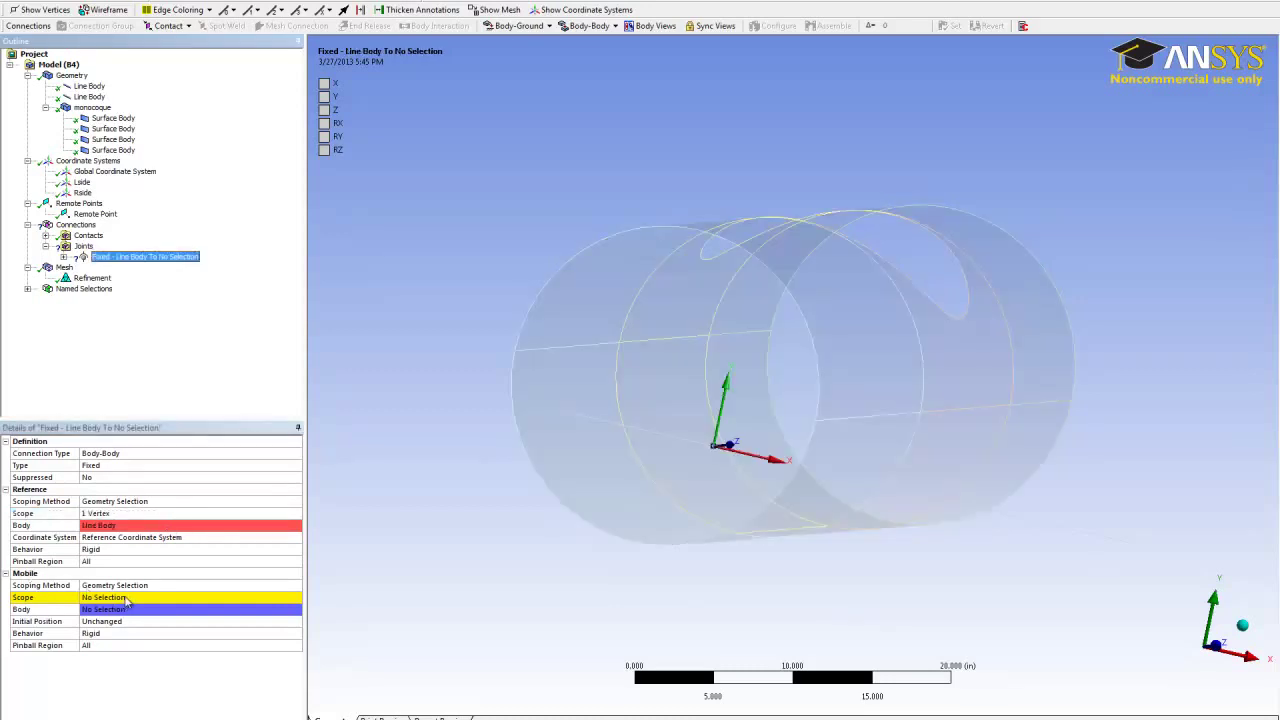
# Step: Scope the mobile side of the fixed joint by remote point, using the existing Remote Point, and check the connection around the tube
pyautogui.click(125, 598)
pyautogui.click(236, 587)
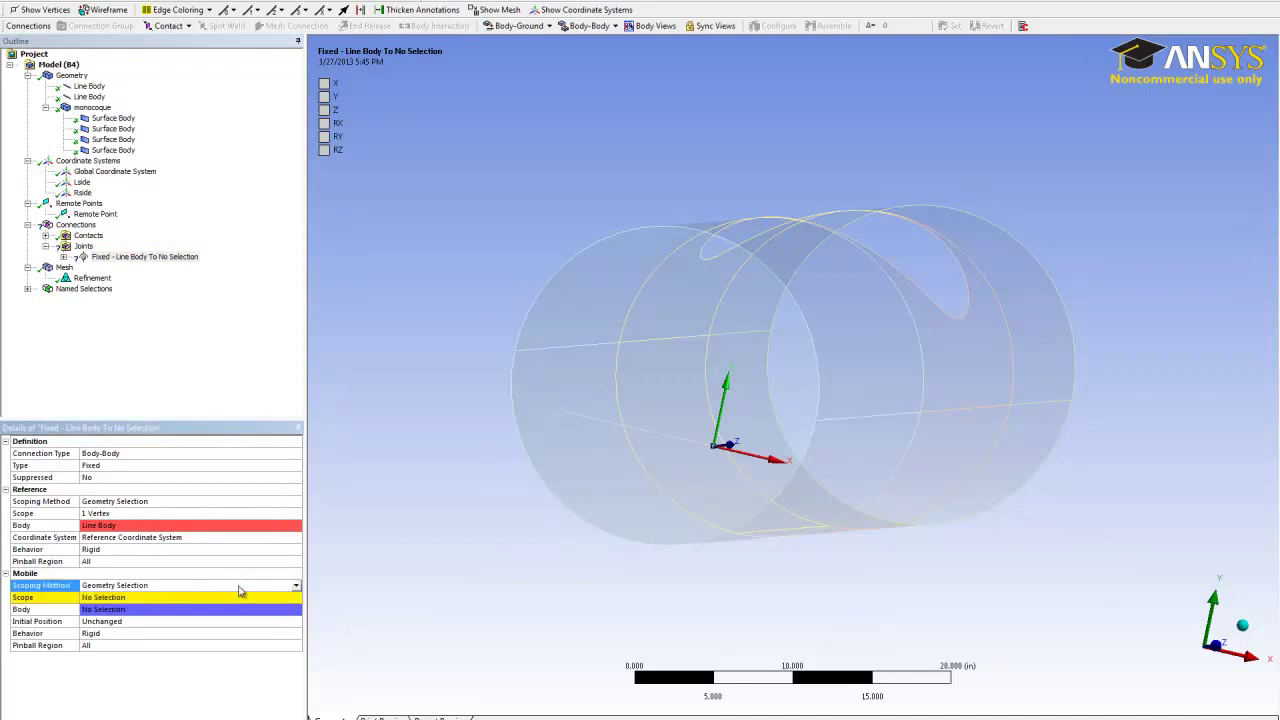
pyautogui.click(296, 588)
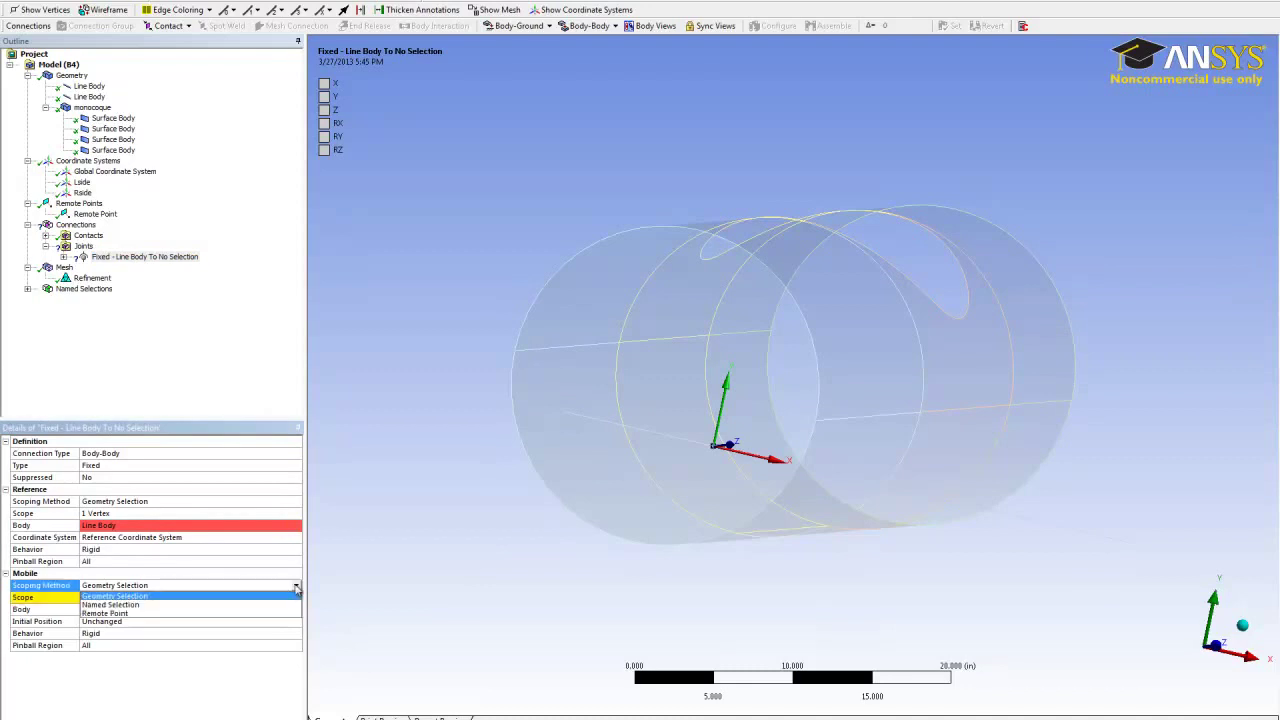
pyautogui.click(206, 614)
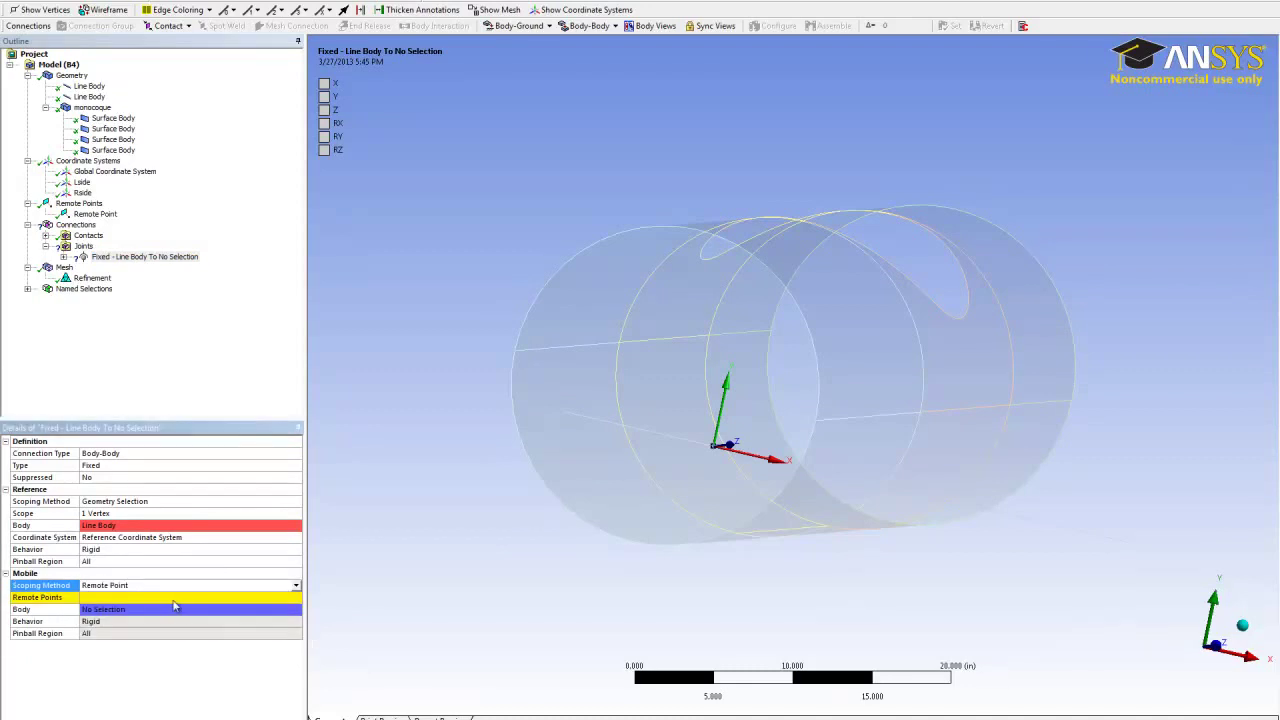
pyautogui.click(168, 600)
pyautogui.click(296, 597)
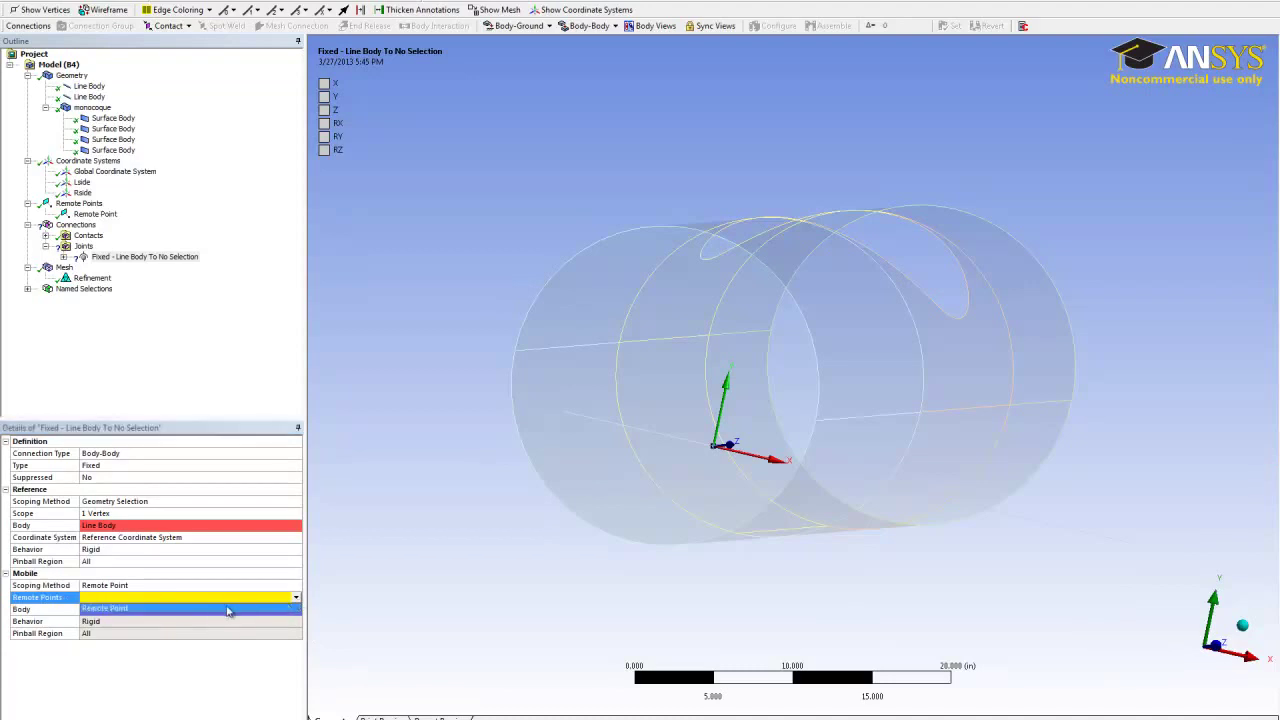
pyautogui.click(210, 609)
pyautogui.moveTo(682, 371); pyautogui.dragTo(684, 410, button='middle')
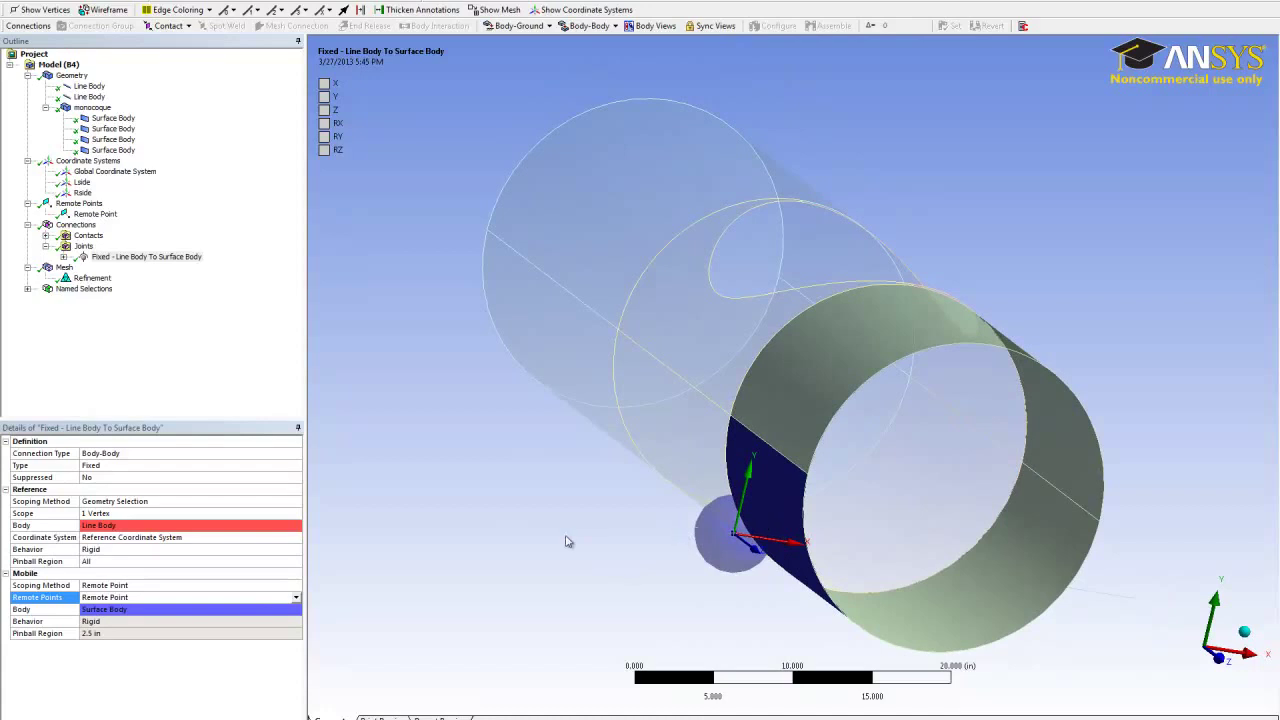
pyautogui.moveTo(762, 495); pyautogui.dragTo(806, 400, button='middle')
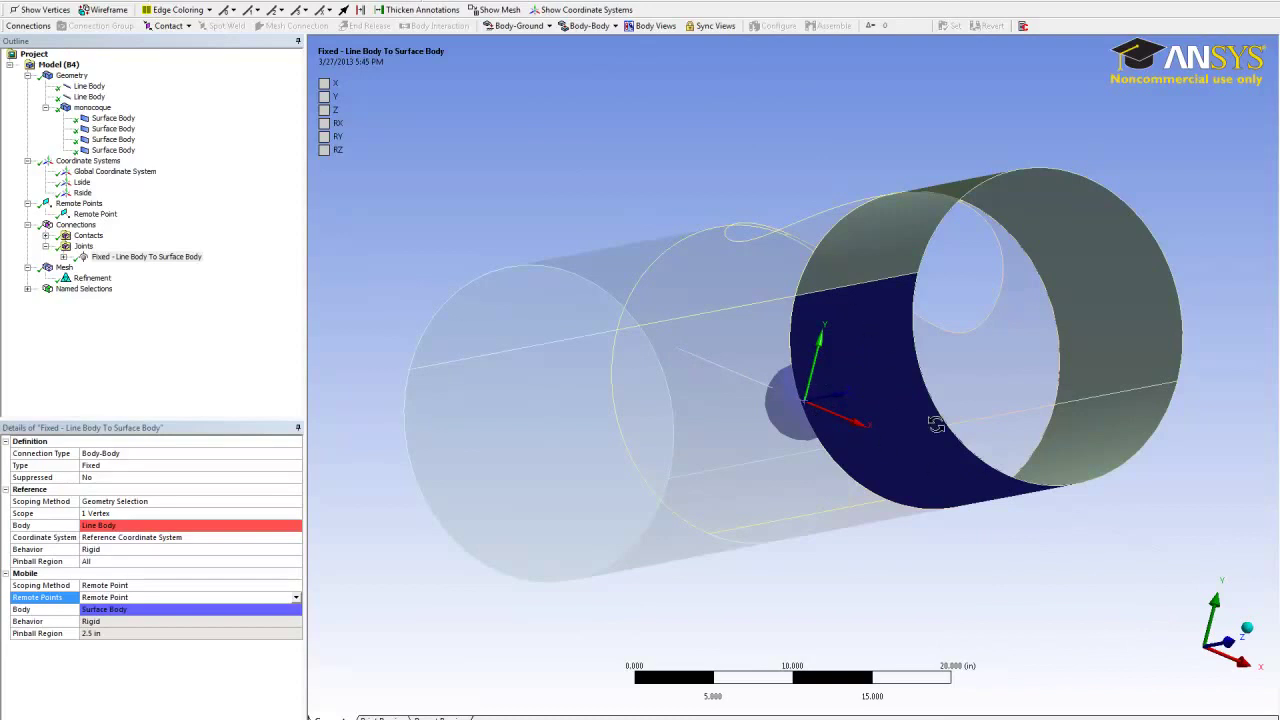
pyautogui.moveTo(938, 428); pyautogui.dragTo(905, 447, button='middle')
pyautogui.moveTo(1020, 377); pyautogui.dragTo(855, 403, button='middle')
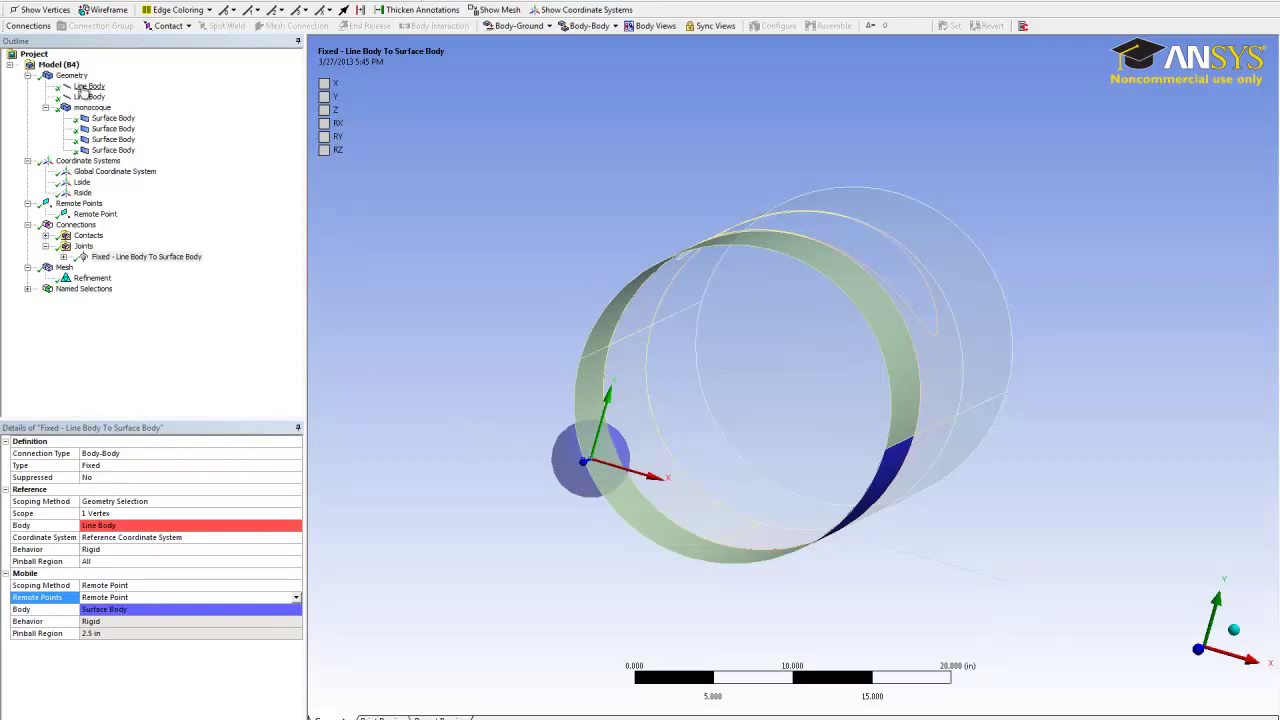
# Step: Insert a second remote point in the model and scope it to the end ring's lower face on the Rside side
pyautogui.click(61, 65)
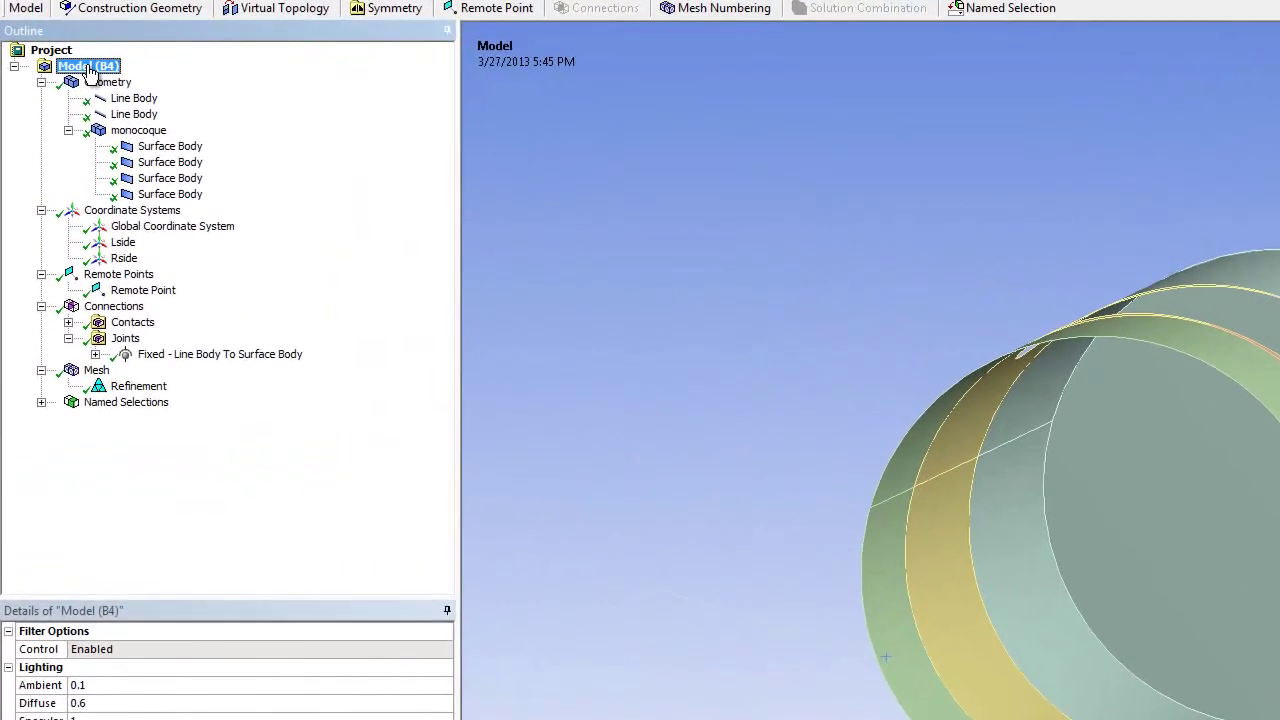
pyautogui.rightClick(75, 66)
pyautogui.moveTo(106, 79)
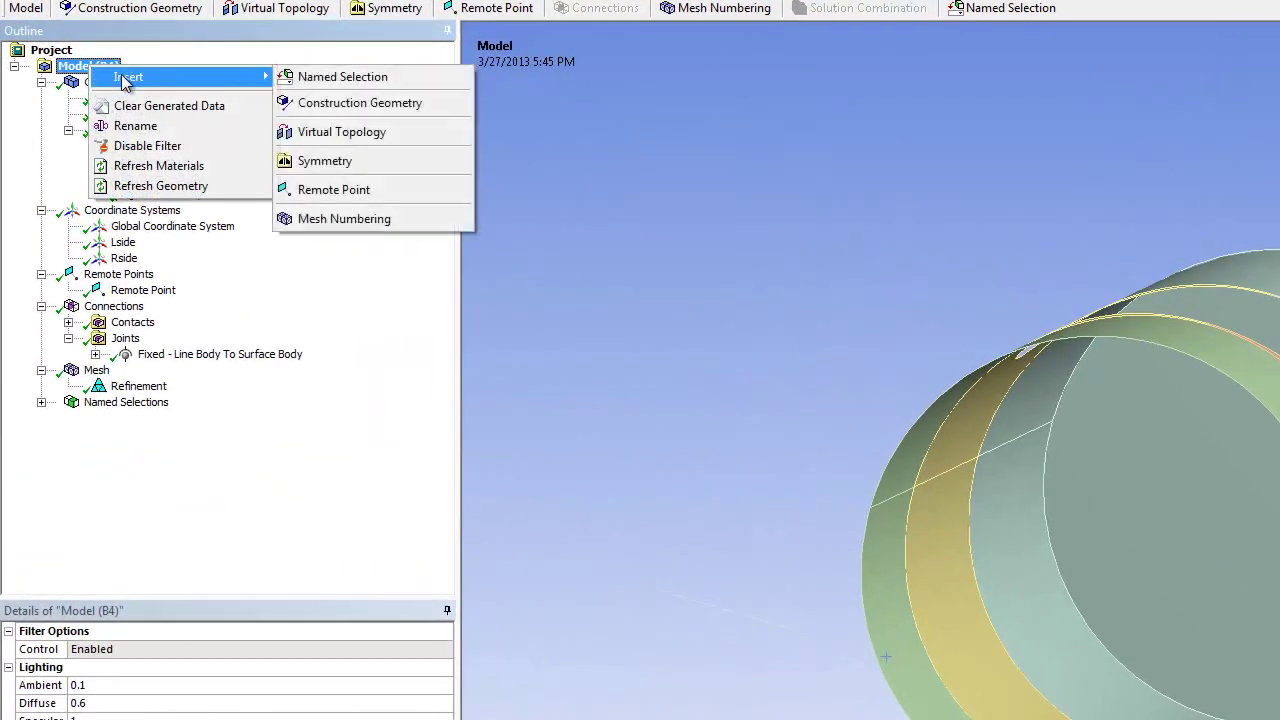
pyautogui.click(318, 192)
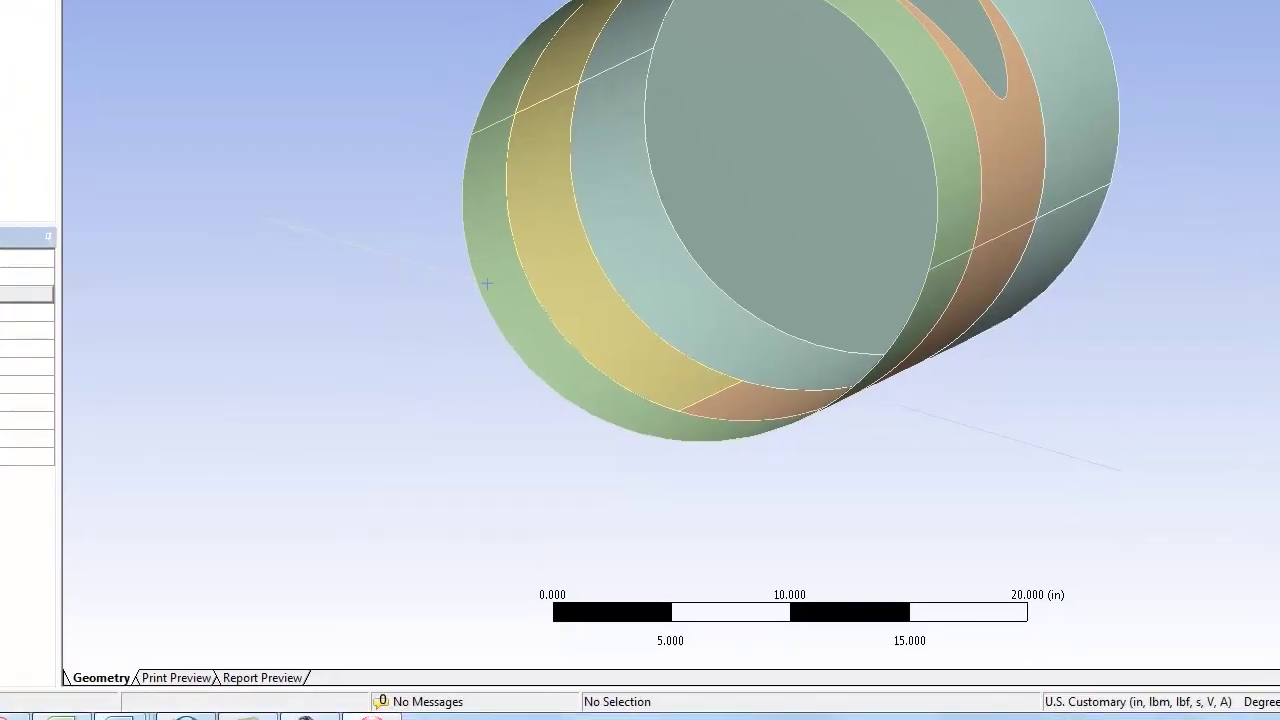
pyautogui.moveTo(978, 174); pyautogui.dragTo(808, 154, button='middle')
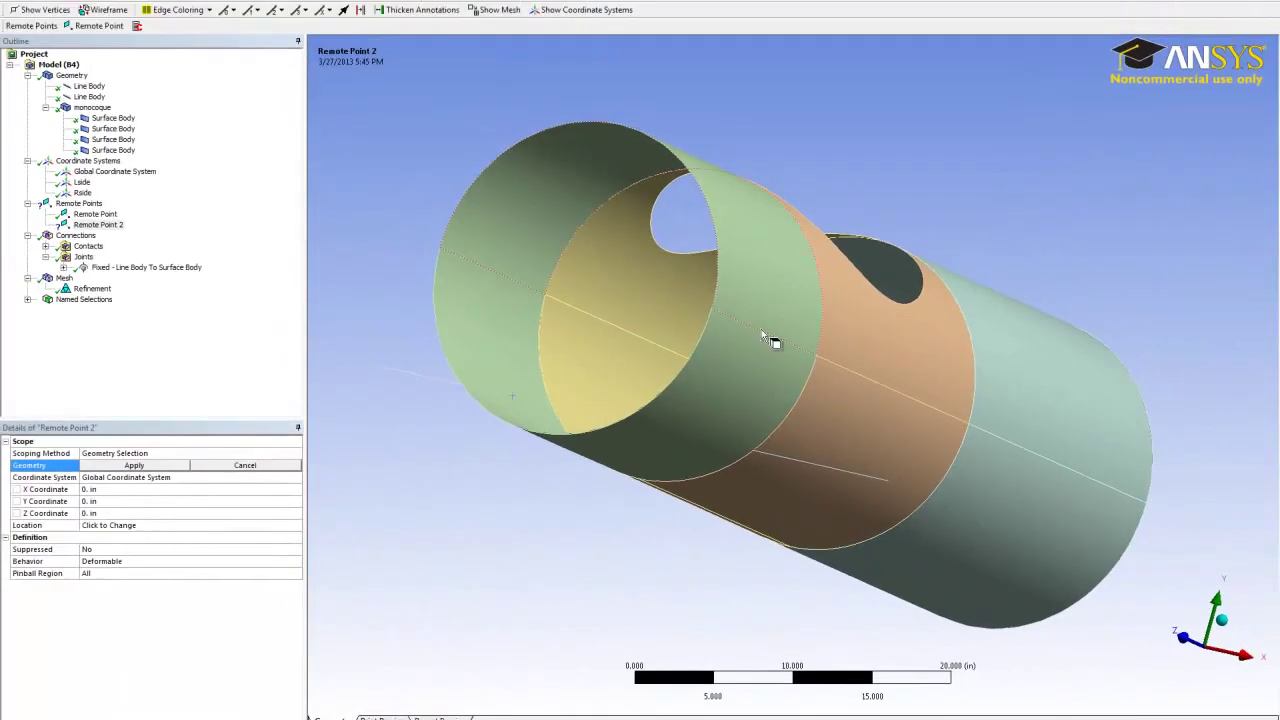
pyautogui.click(726, 373)
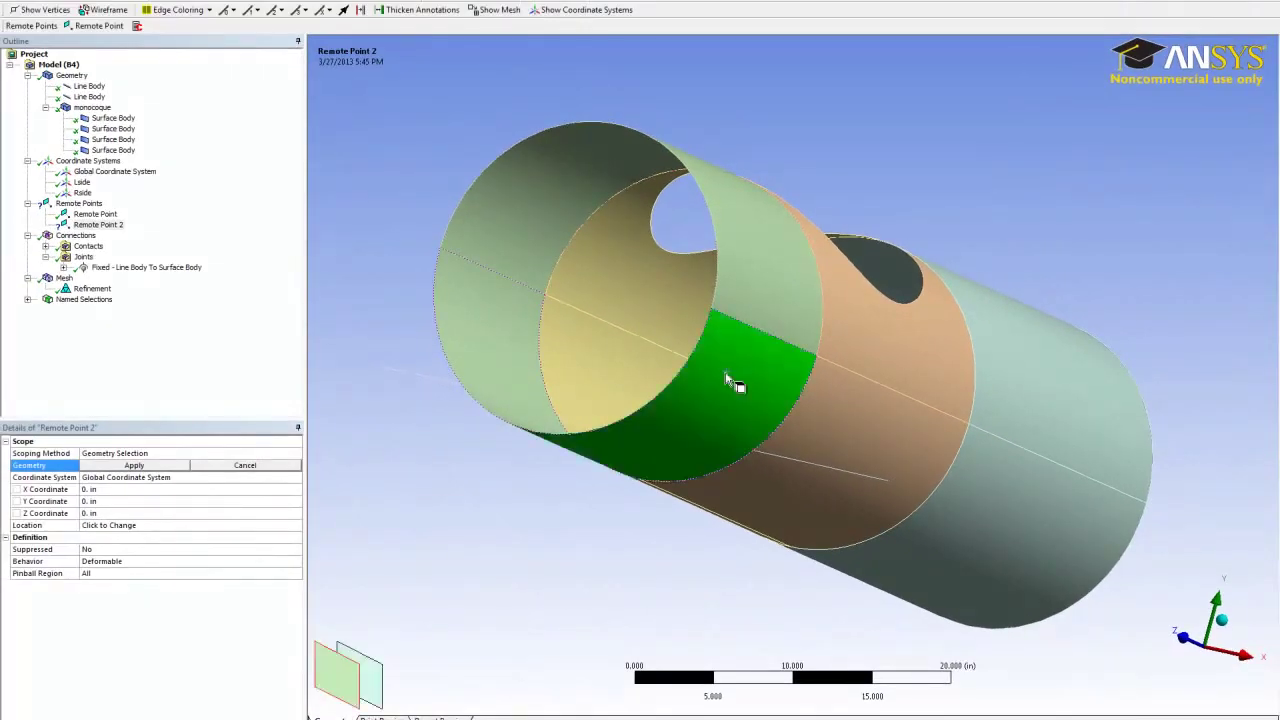
pyautogui.click(123, 466)
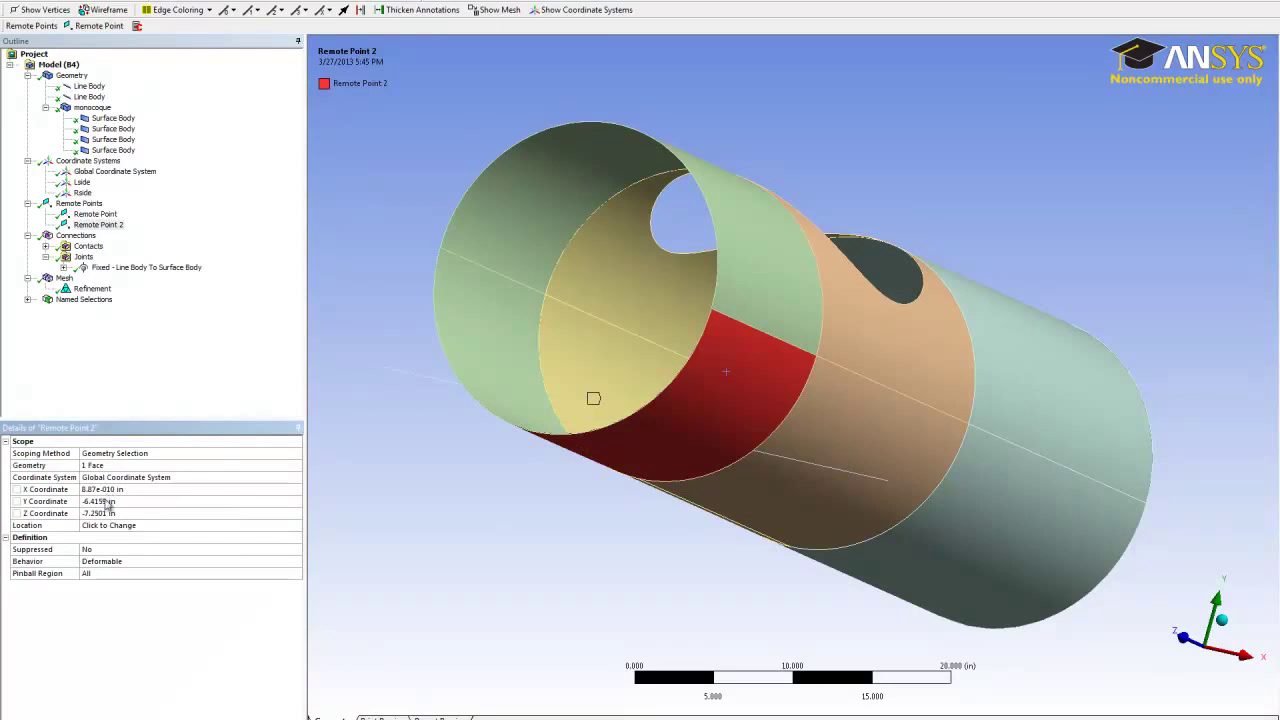
# Step: Locate Remote Point 2 at the origin of the Rside coordinate system, with X, Y and Z coordinates of 0 in
pyautogui.click(108, 490)
pyautogui.write('0')
pyautogui.press('Return')
pyautogui.click(282, 481)
pyautogui.click(295, 478)
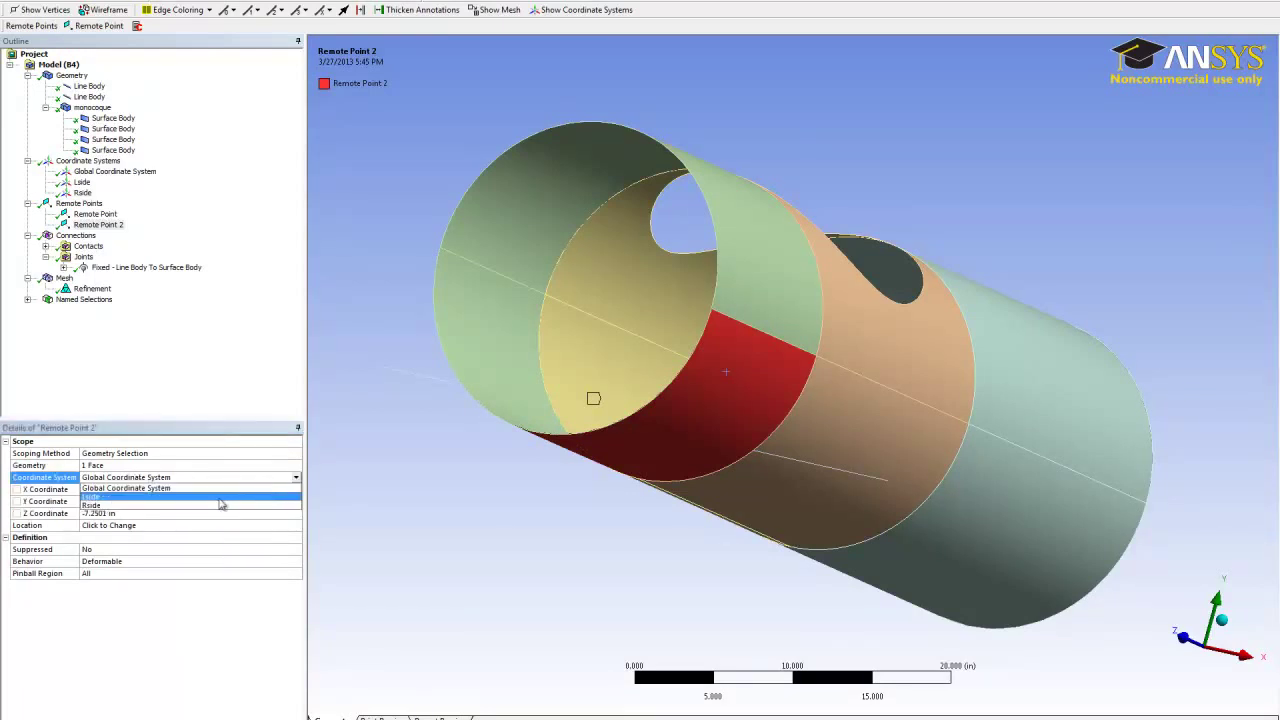
pyautogui.click(170, 510)
pyautogui.click(110, 501)
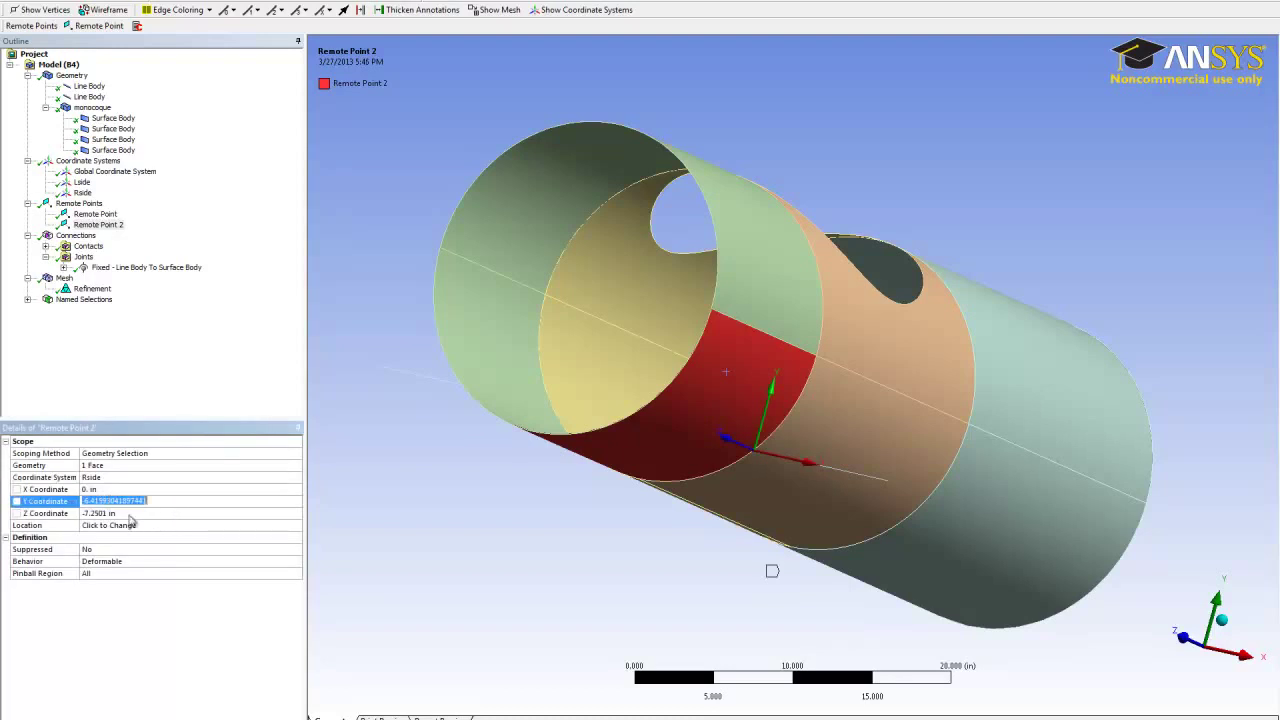
pyautogui.write('0')
pyautogui.click(115, 513)
pyautogui.write('0')
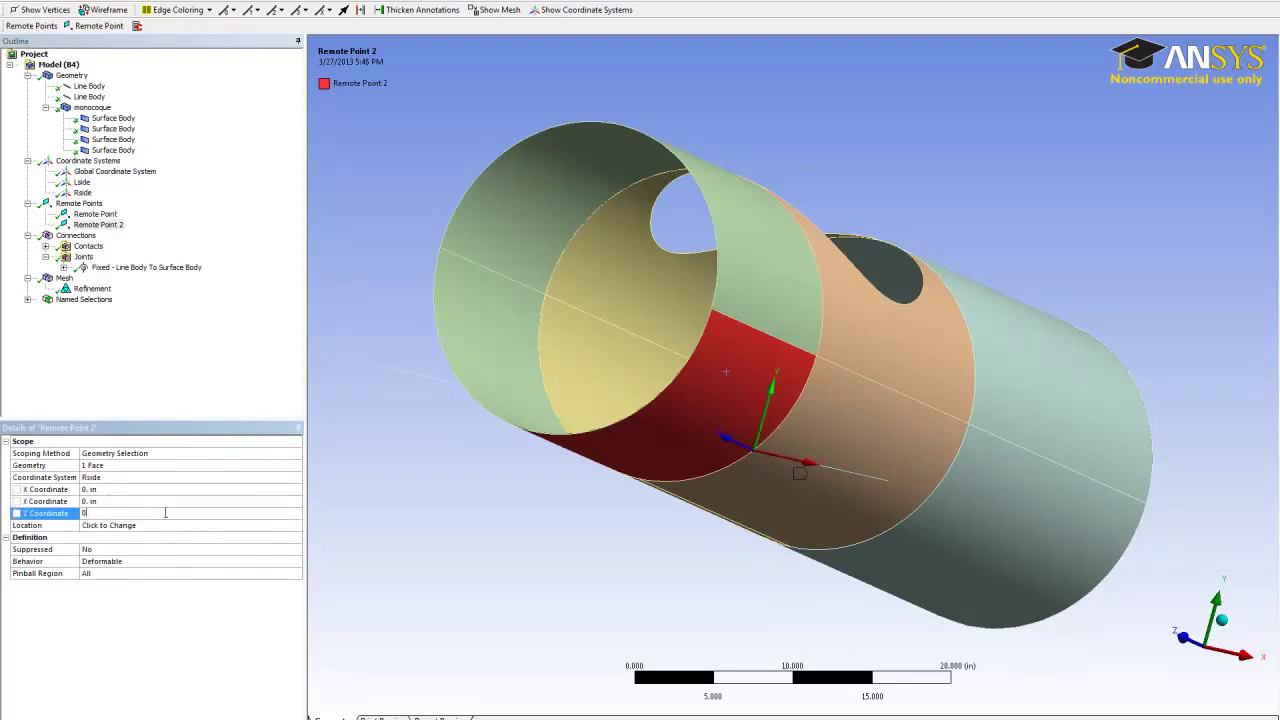
# Step: Set Remote Point 2's behavior to Rigid and its pinball region to 2.5 in, and check the sphere around the tube end
pyautogui.click(128, 562)
pyautogui.click(295, 562)
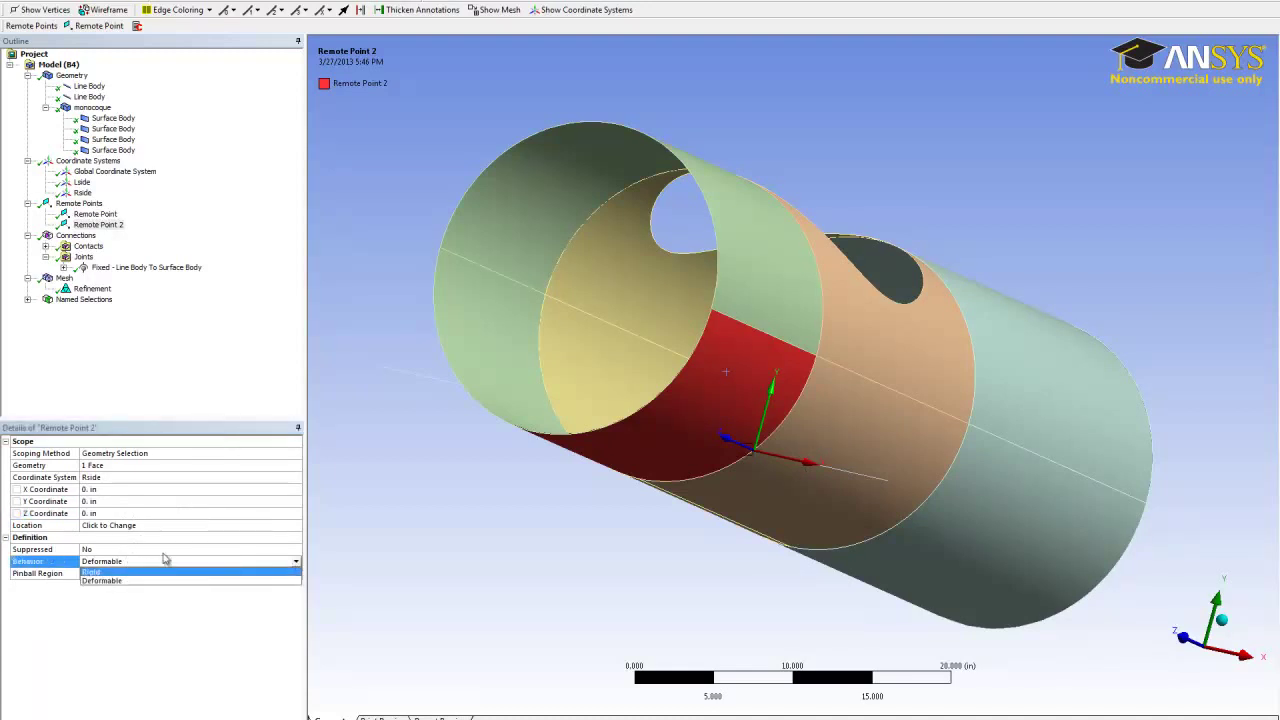
pyautogui.click(105, 572)
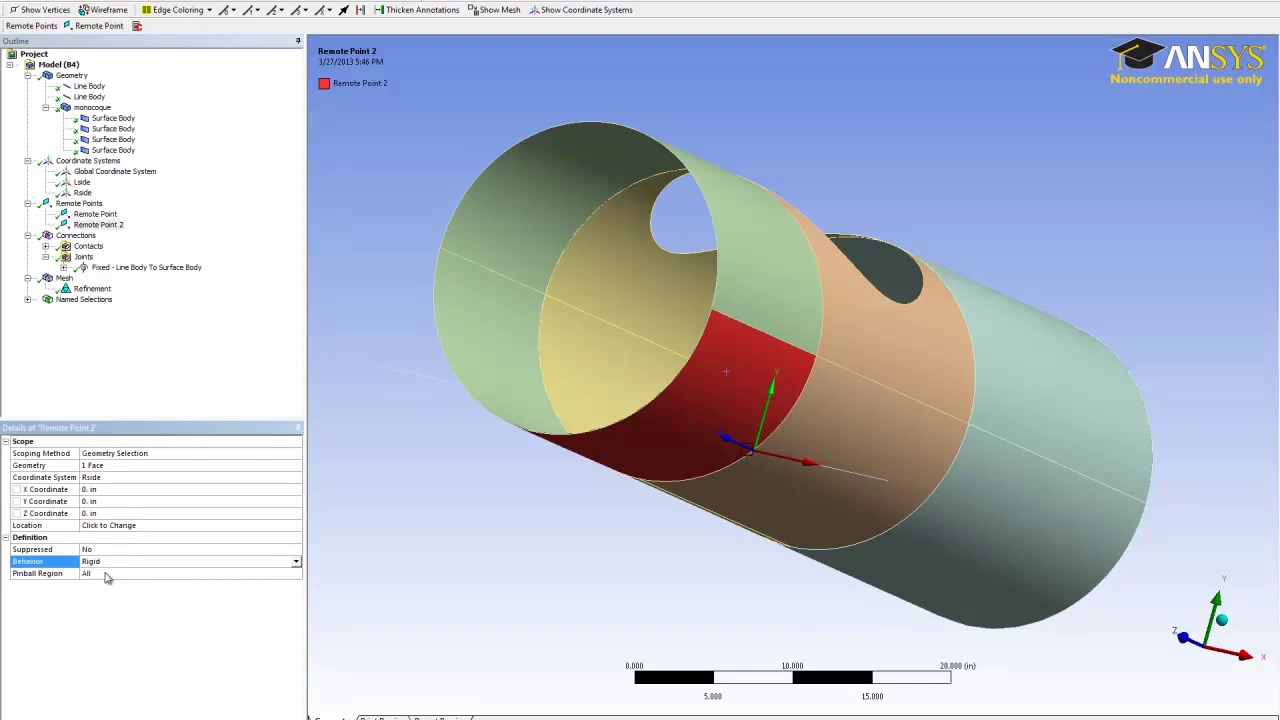
pyautogui.click(116, 574)
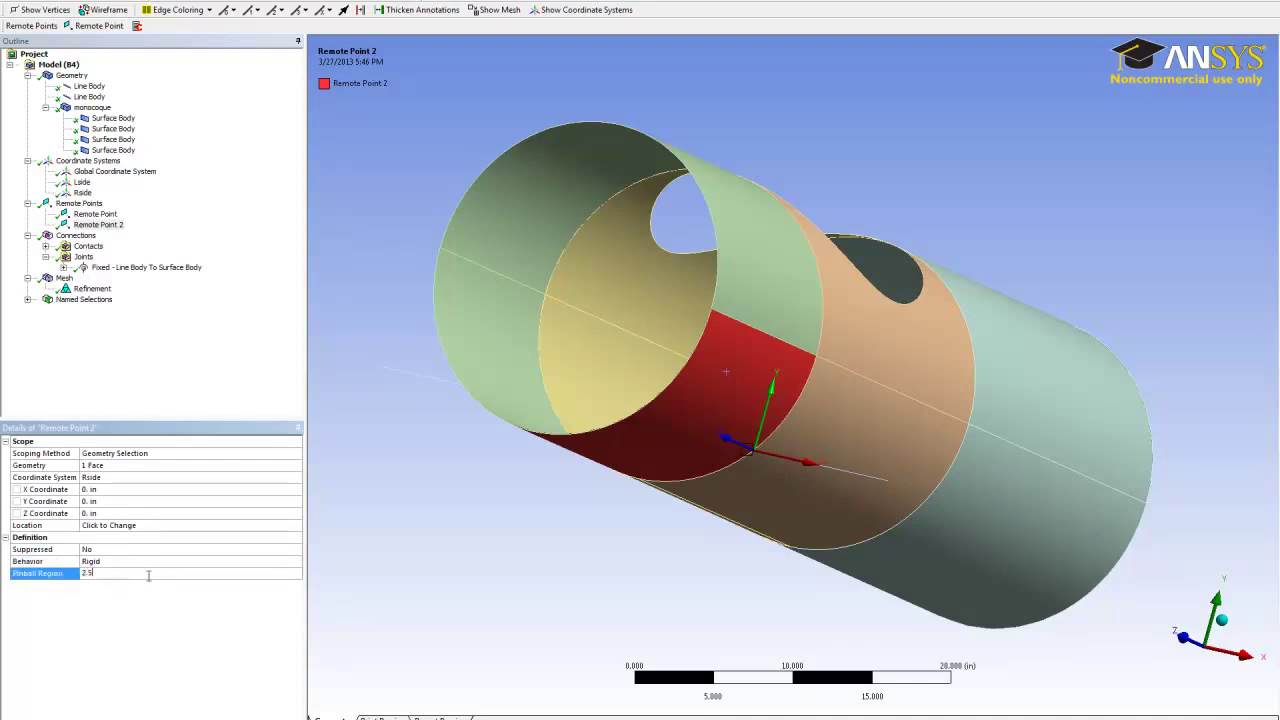
pyautogui.press('Return')
pyautogui.moveTo(658, 362); pyautogui.dragTo(702, 466, button='middle')
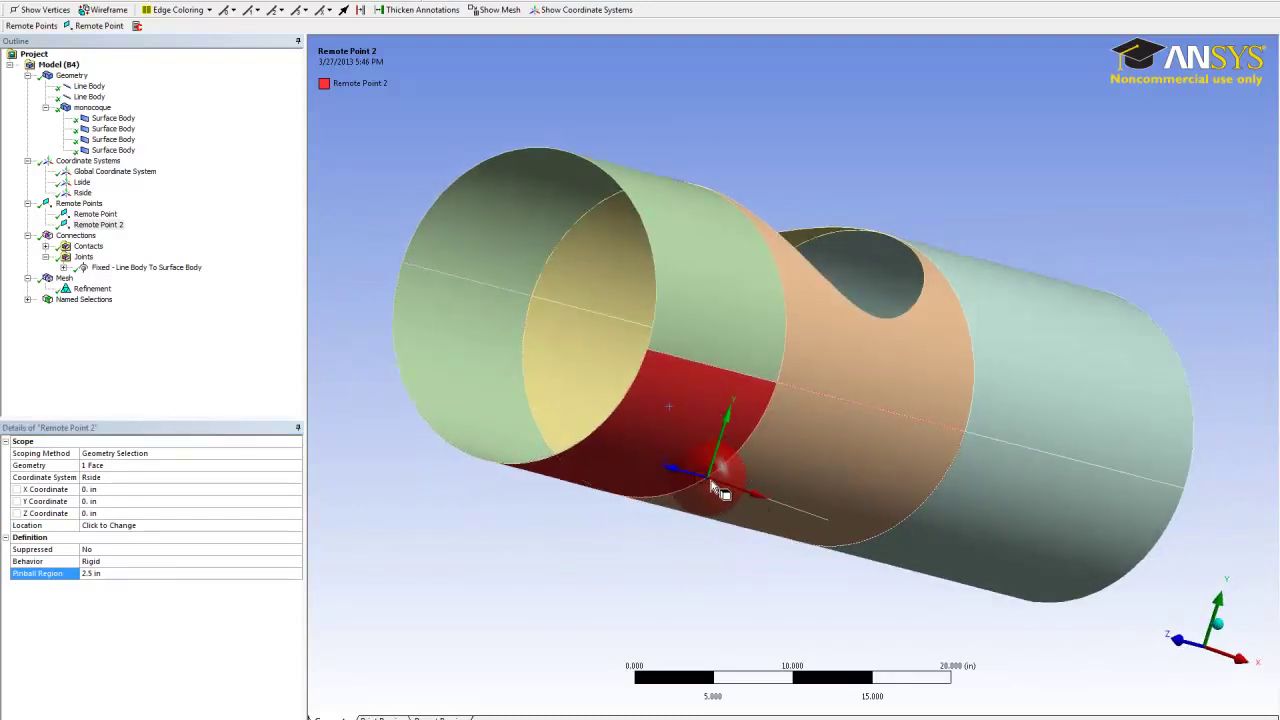
# Step: Insert a second fixed joint and scope its reference side to the line body's end vertex at the Rside origin
pyautogui.rightClick(84, 258)
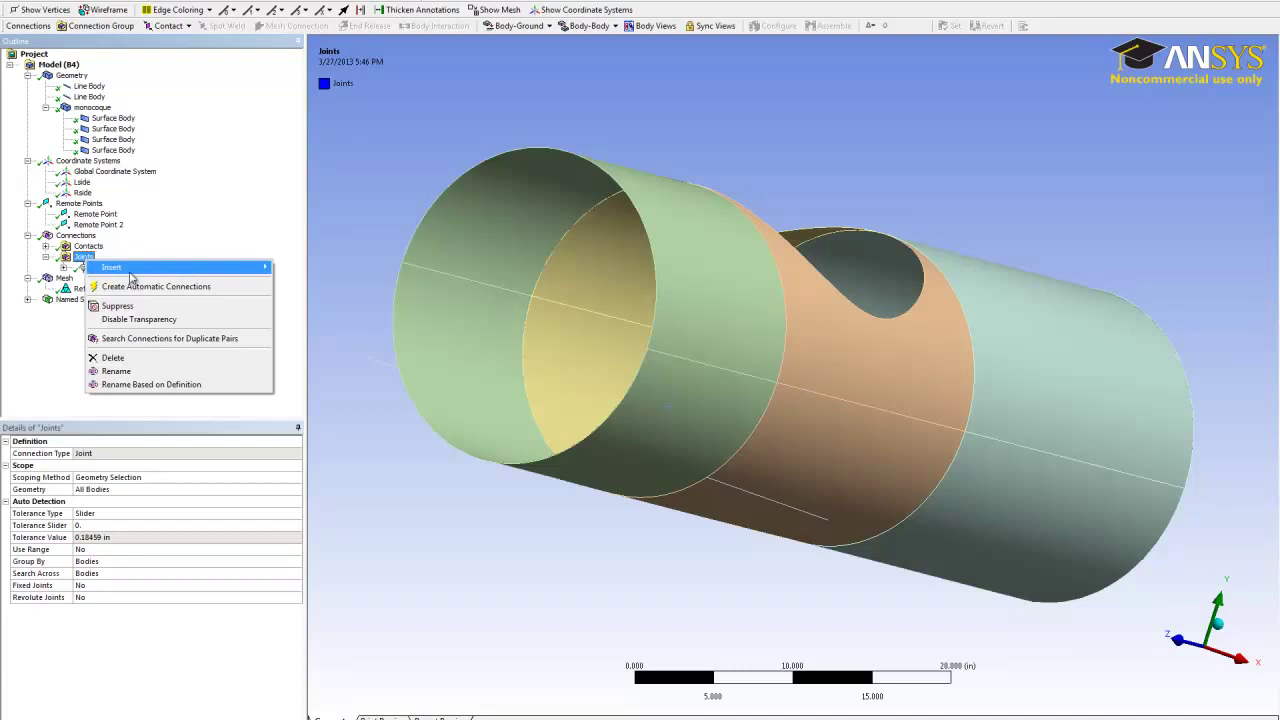
pyautogui.moveTo(130, 270)
pyautogui.click(290, 290)
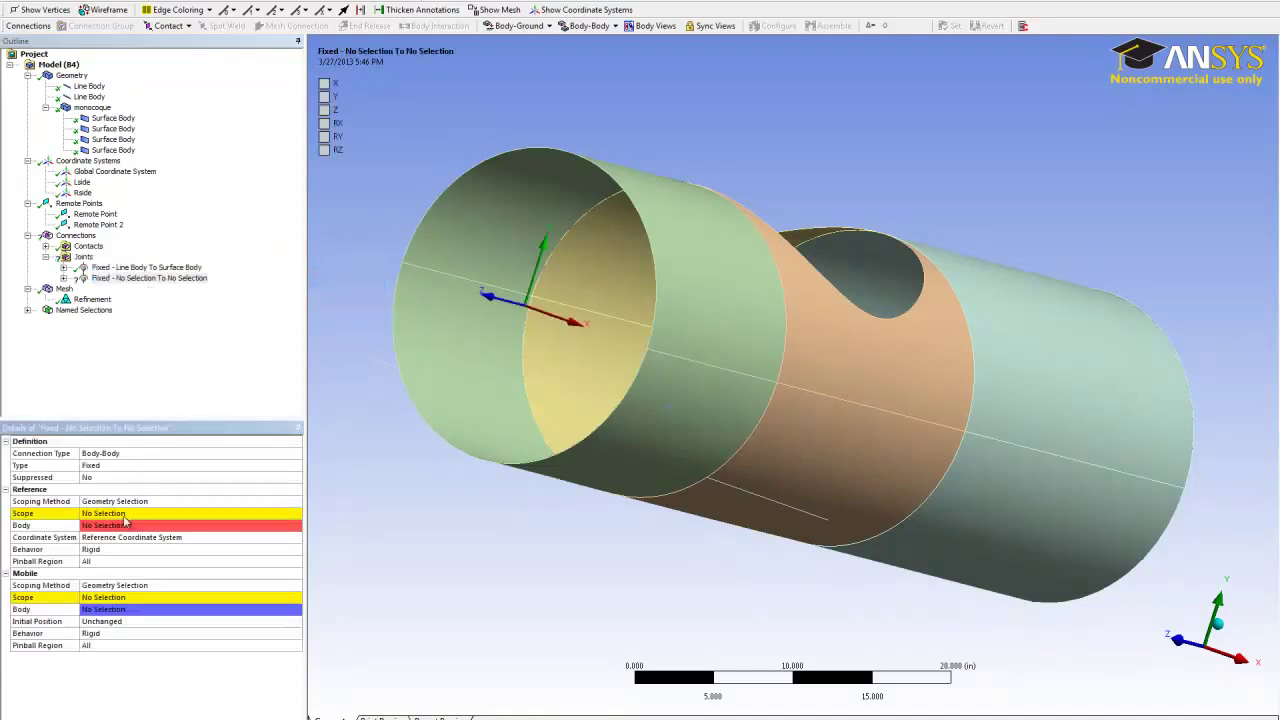
pyautogui.click(106, 514)
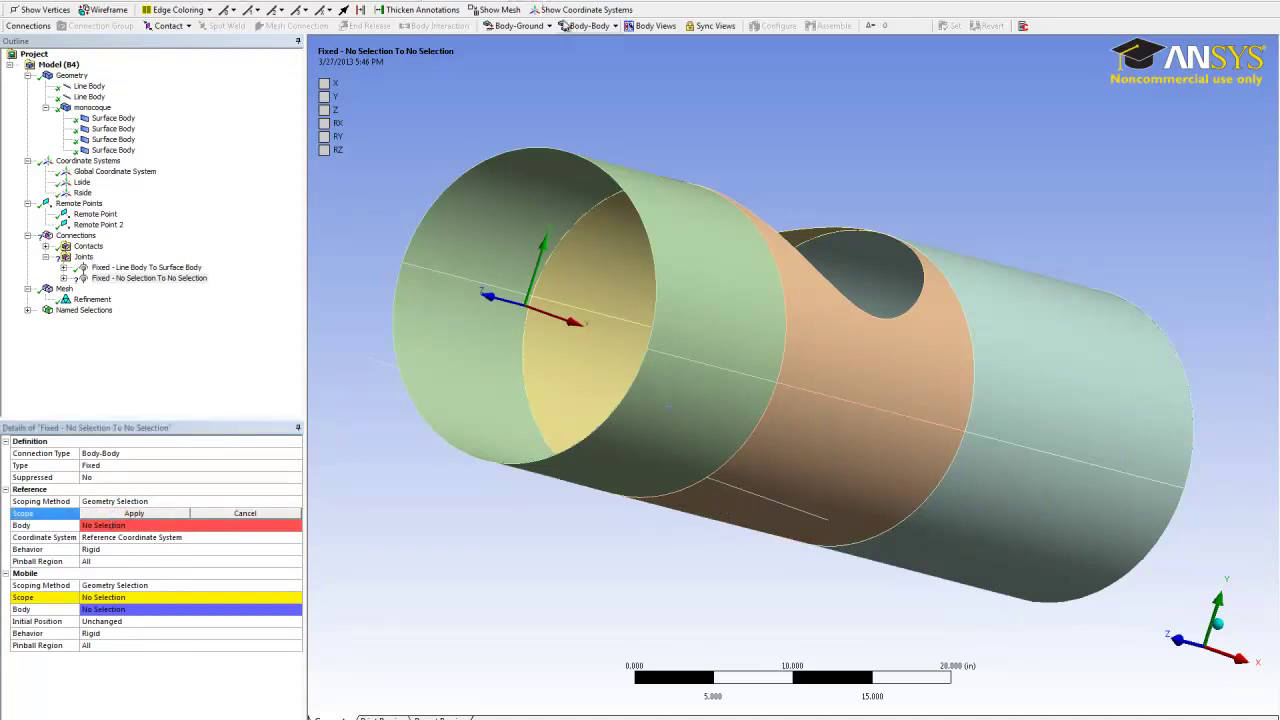
pyautogui.click(710, 481)
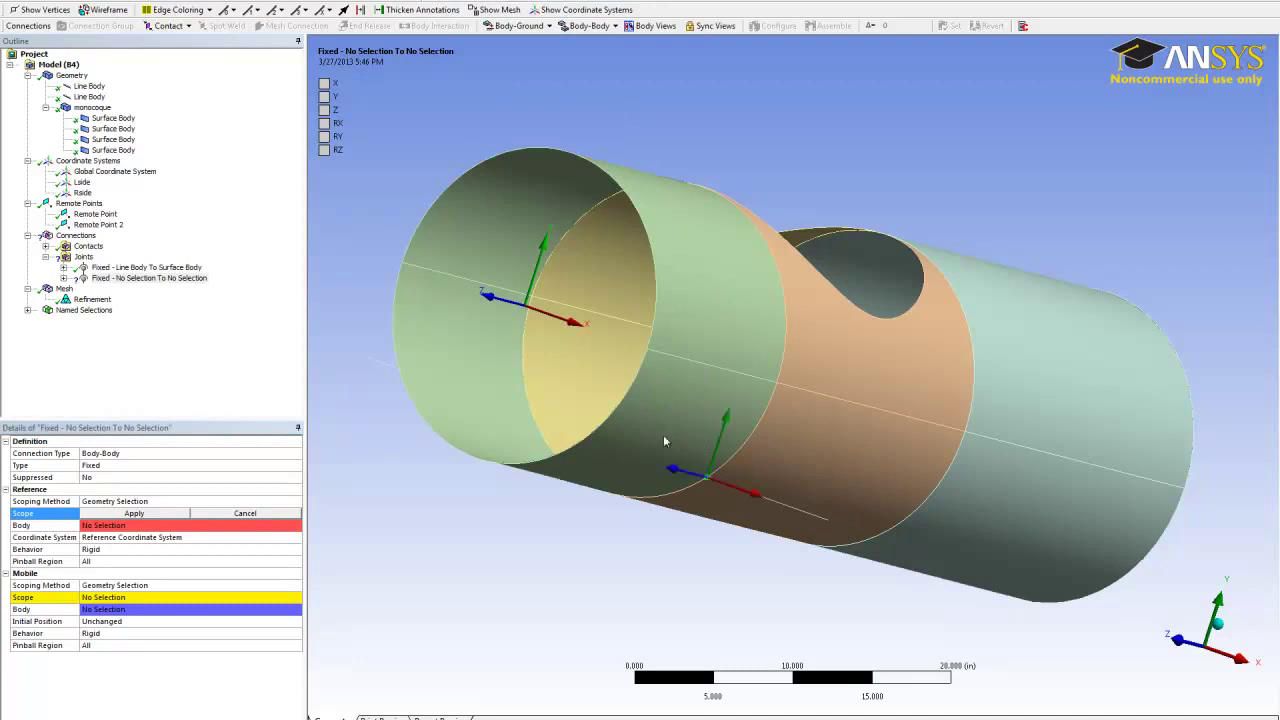
pyautogui.click(133, 514)
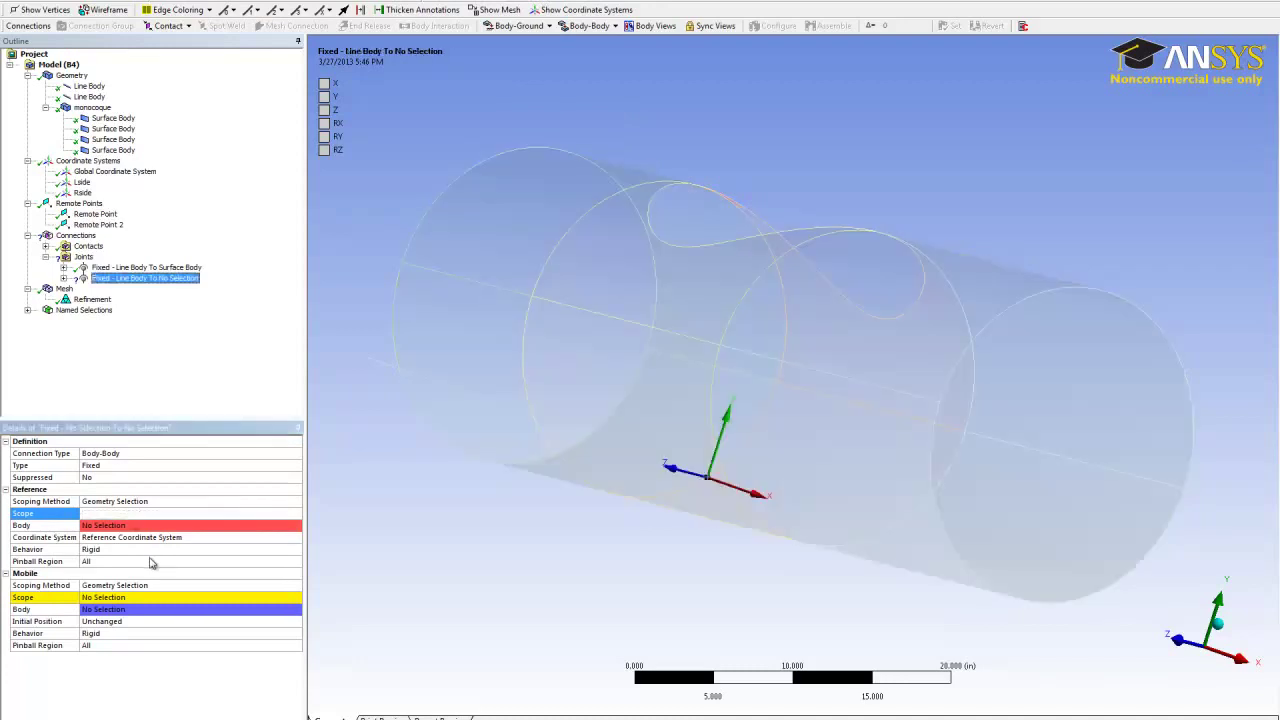
# Step: Scope the second joint's mobile side by remote point, using Remote Point 2, and check the connection in the model
pyautogui.click(126, 587)
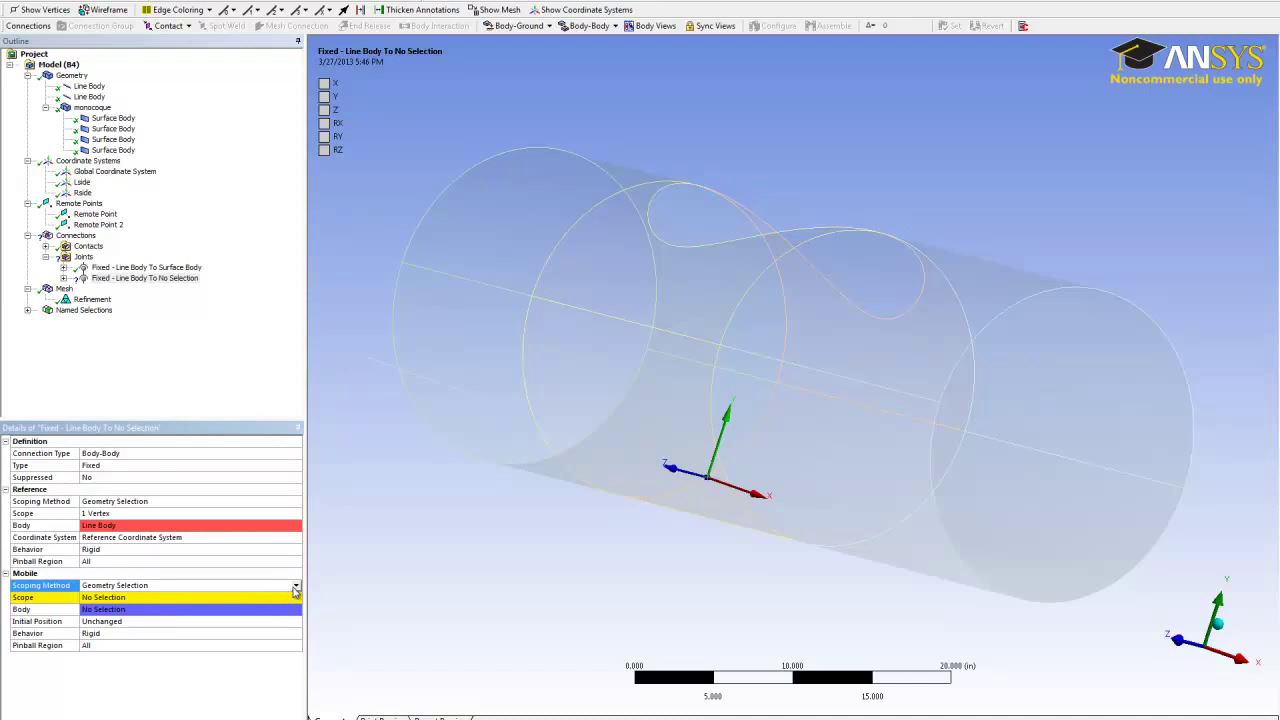
pyautogui.click(296, 587)
pyautogui.click(200, 613)
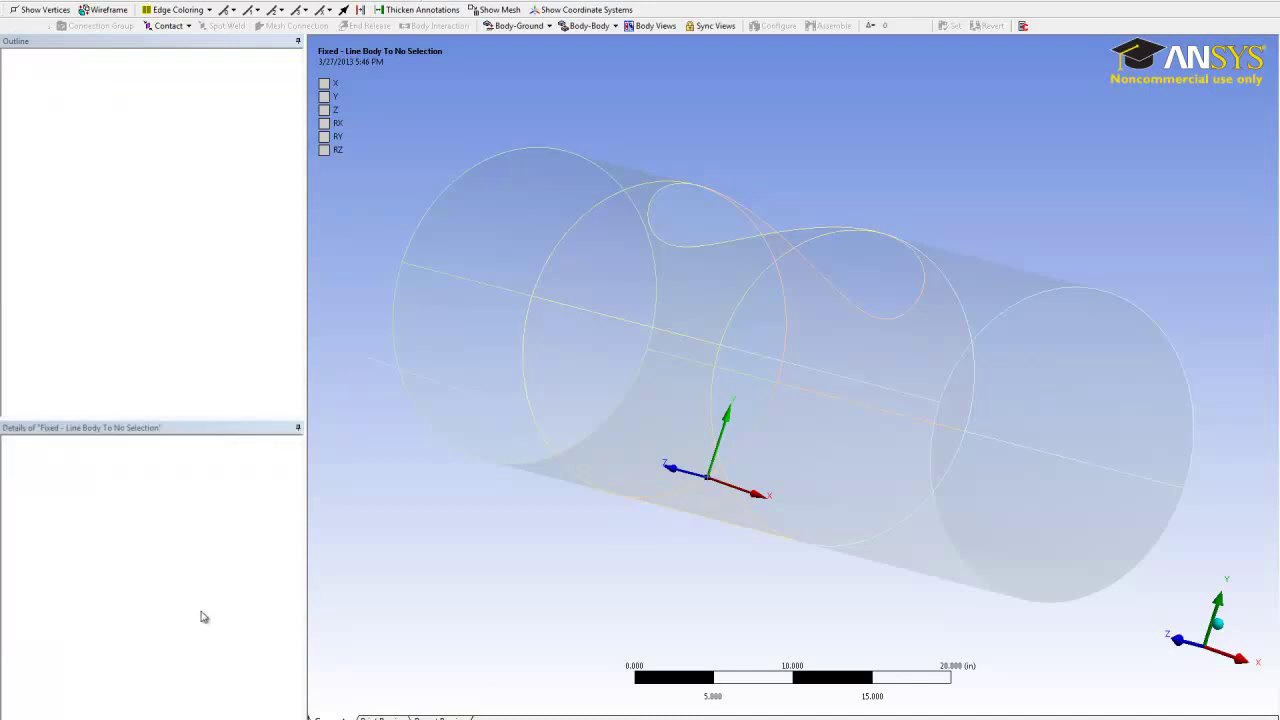
pyautogui.click(189, 600)
pyautogui.click(296, 598)
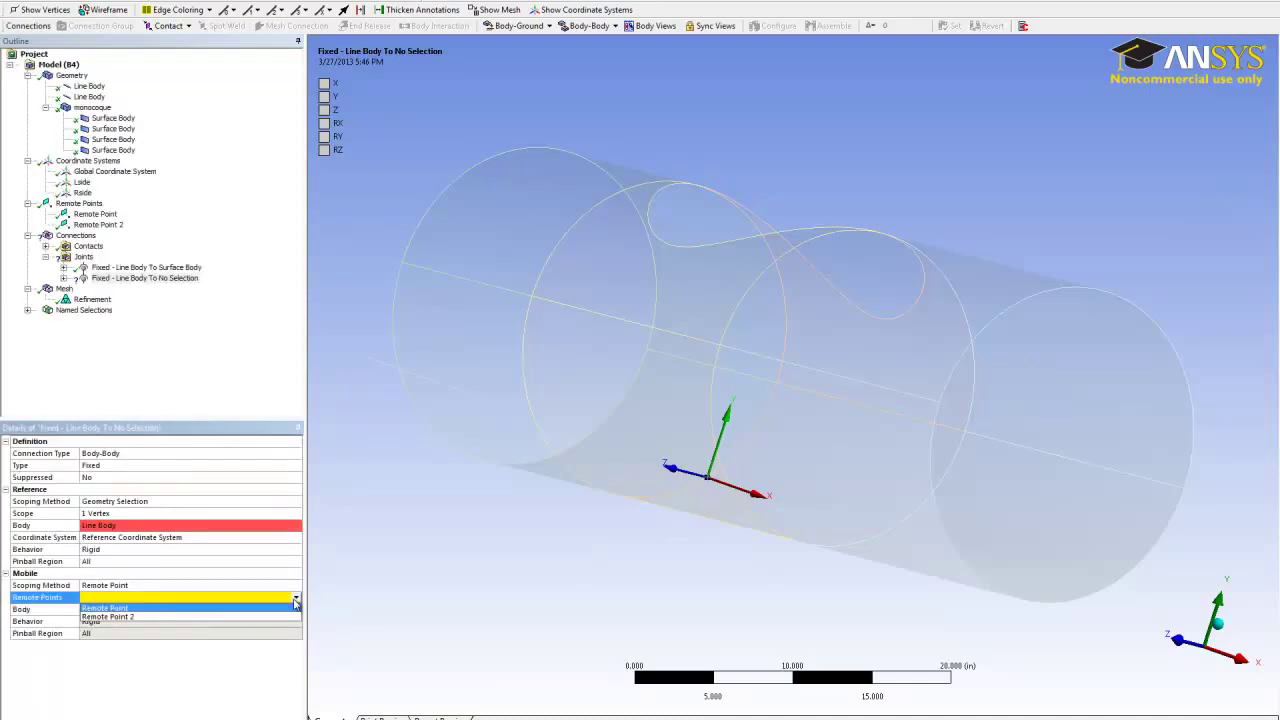
pyautogui.click(240, 621)
pyautogui.moveTo(631, 337); pyautogui.dragTo(703, 477, button='middle')
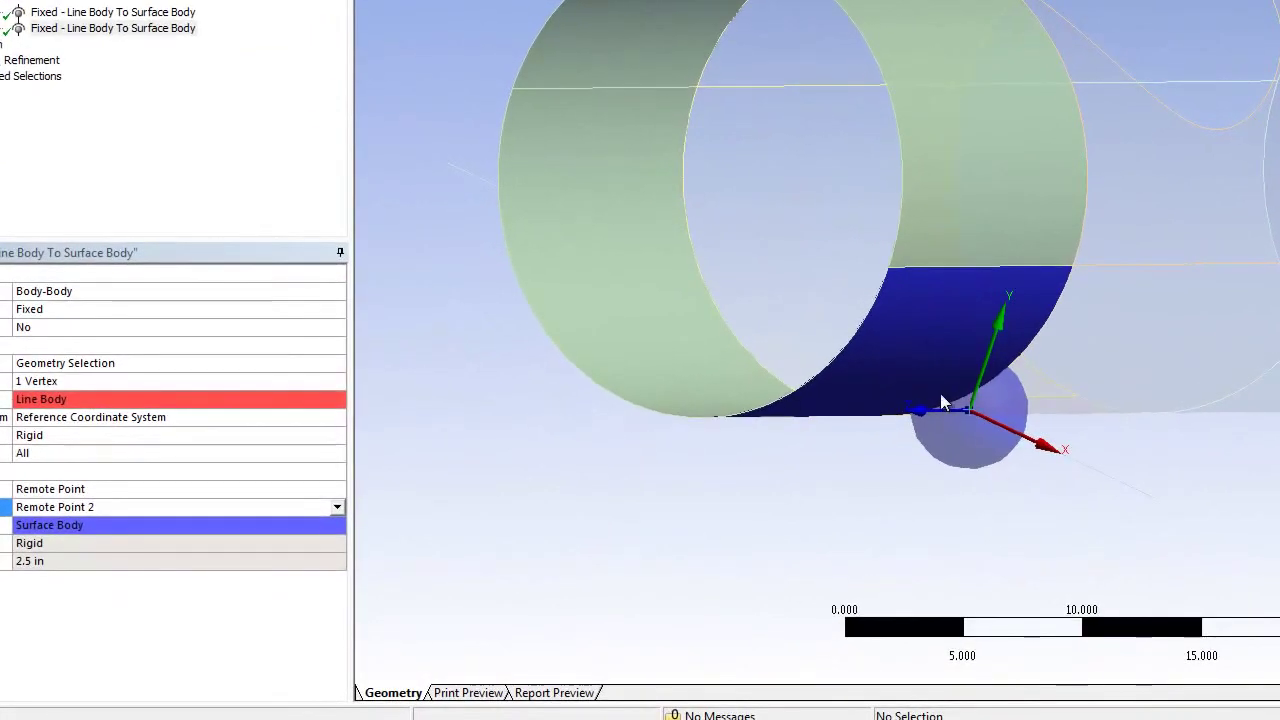